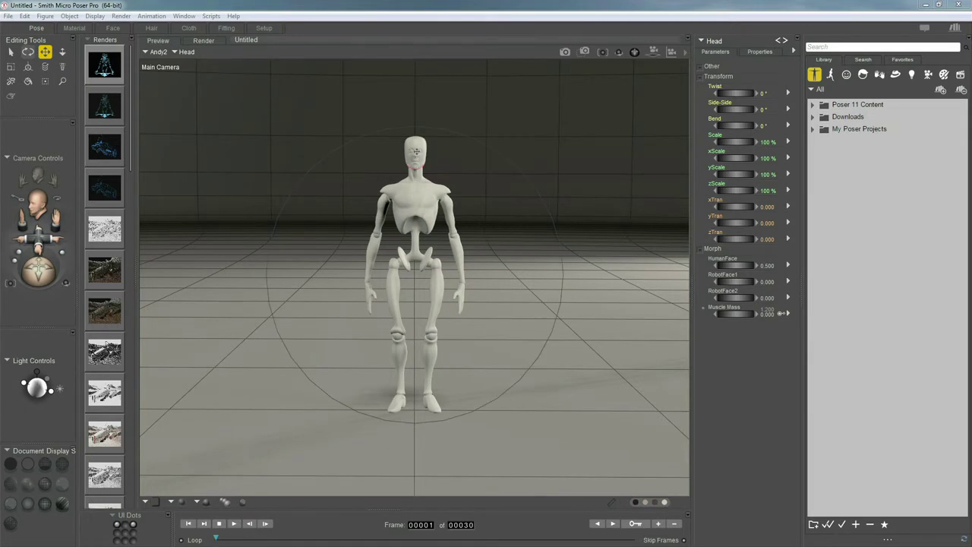
Turn off Casts shadows and Visible in Raytracing in the Andy2 head's properties.
click(756, 52)
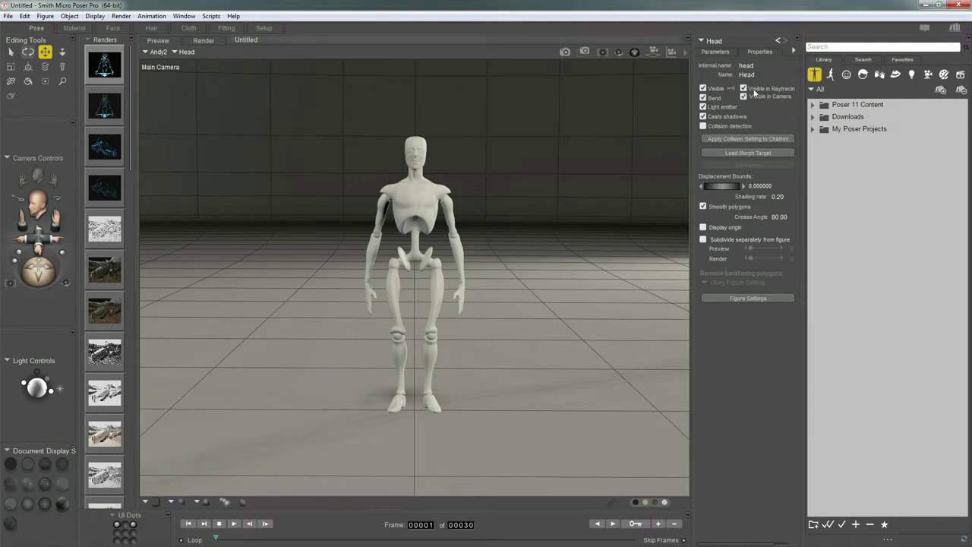
click(704, 117)
click(744, 90)
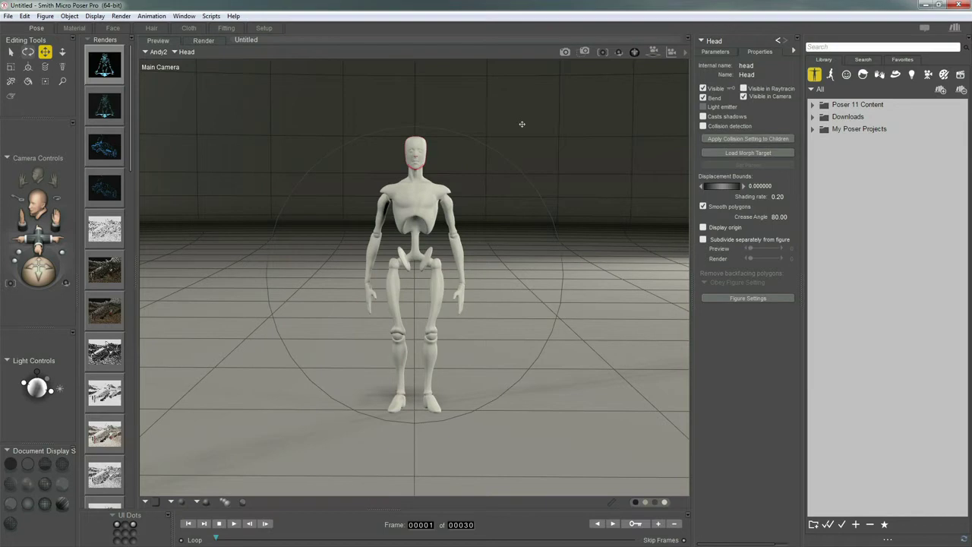
click(120, 16)
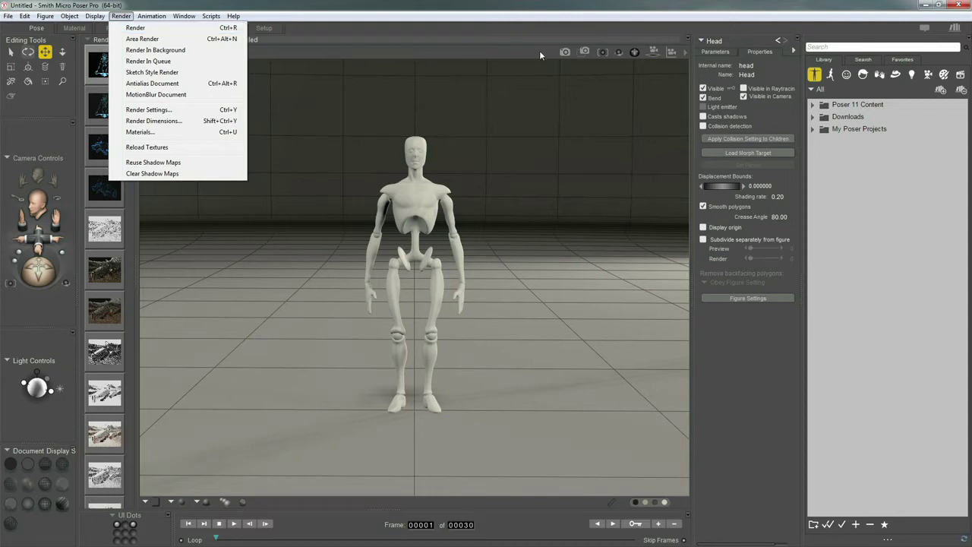
Dismiss the Render menu and switch the viewport to the Face Camera with Ctrl+=.
click(565, 53)
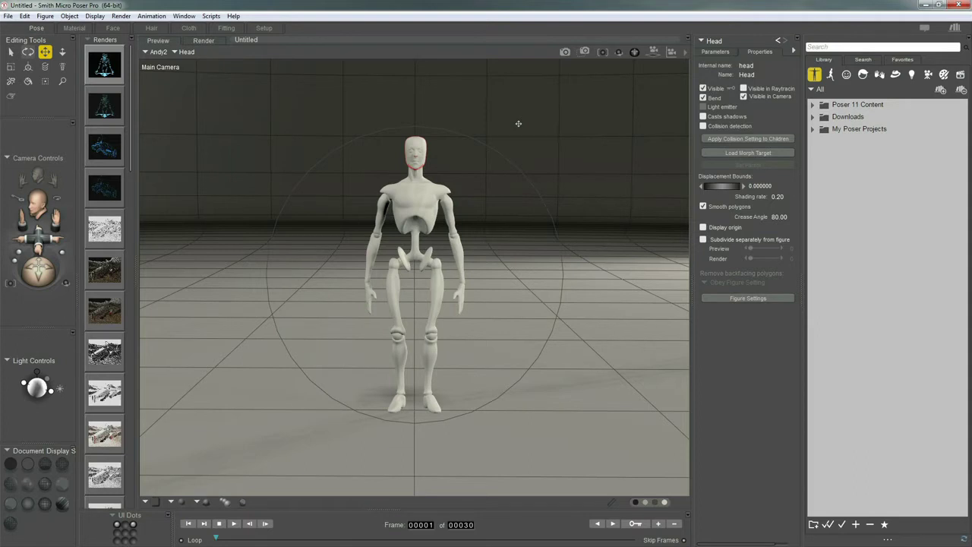
key(ctrl+equal)
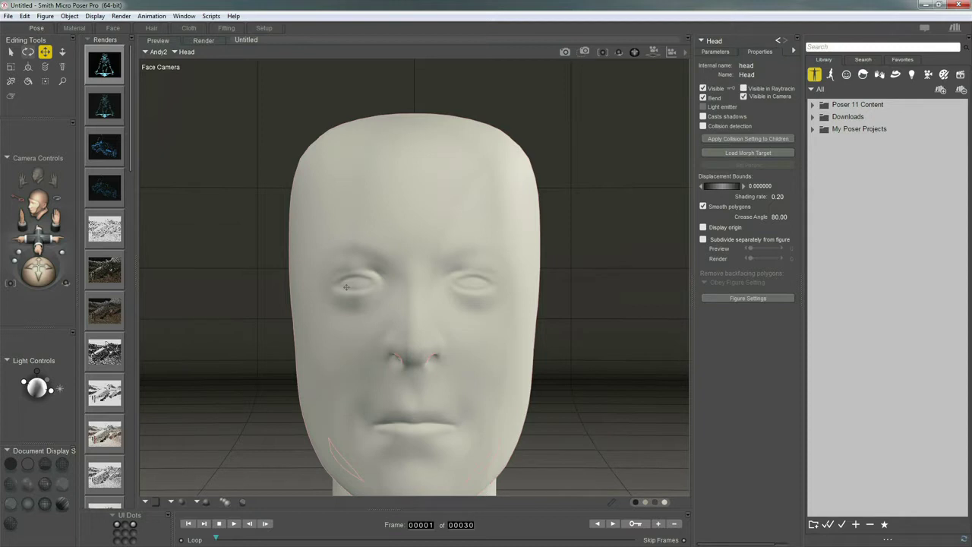
Area-render a box across the eyes with FireFly, then go back to Preview.
click(583, 53)
drag(265, 228, 551, 309)
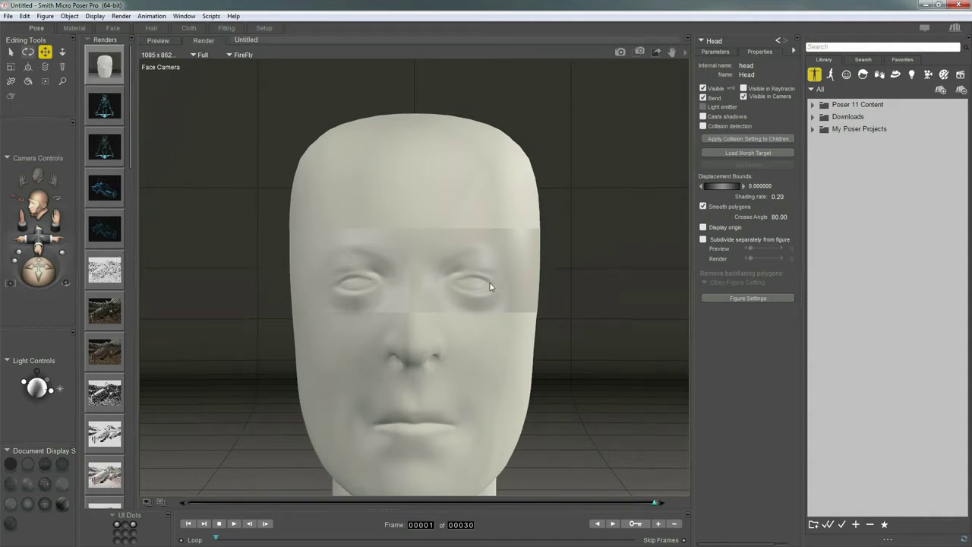
click(169, 42)
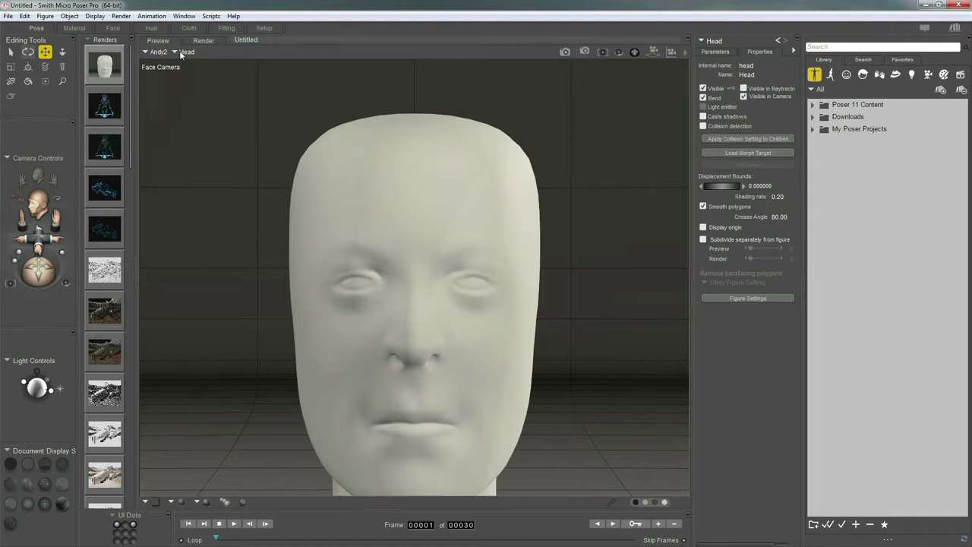
Open the Raytrace Preview window with Auto Refresh turned off.
click(184, 16)
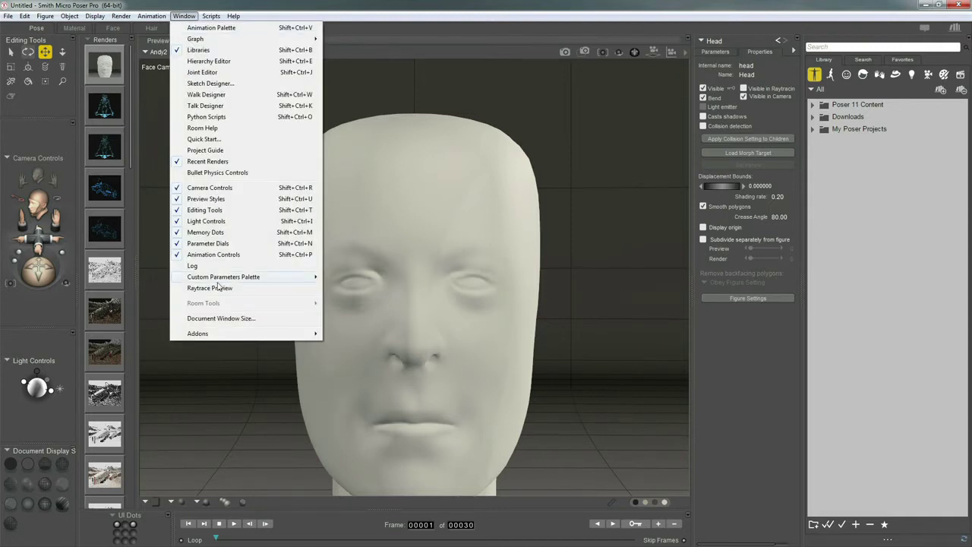
click(219, 289)
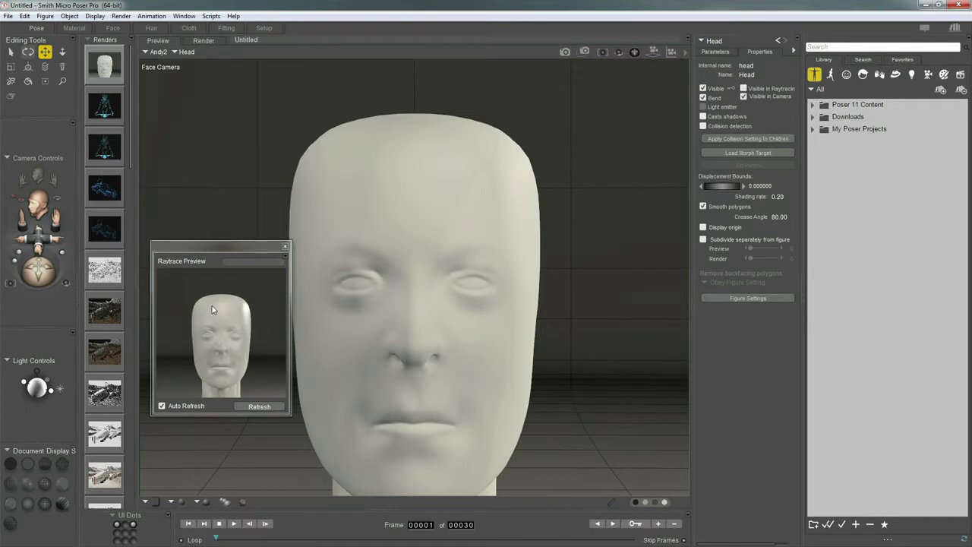
click(162, 406)
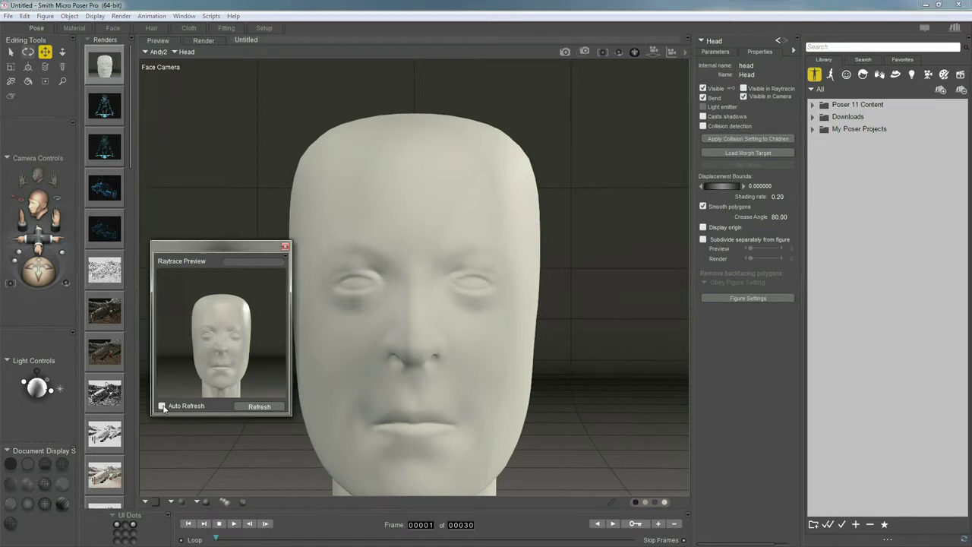
drag(249, 247, 241, 242)
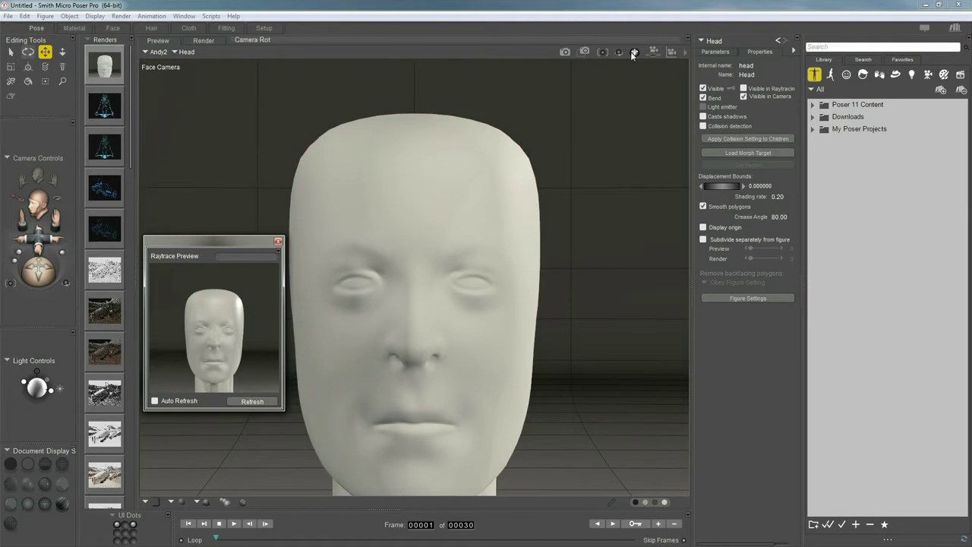
Orbit the camera around the head while refreshing the raytrace preview, then close it.
drag(633, 53, 641, 57)
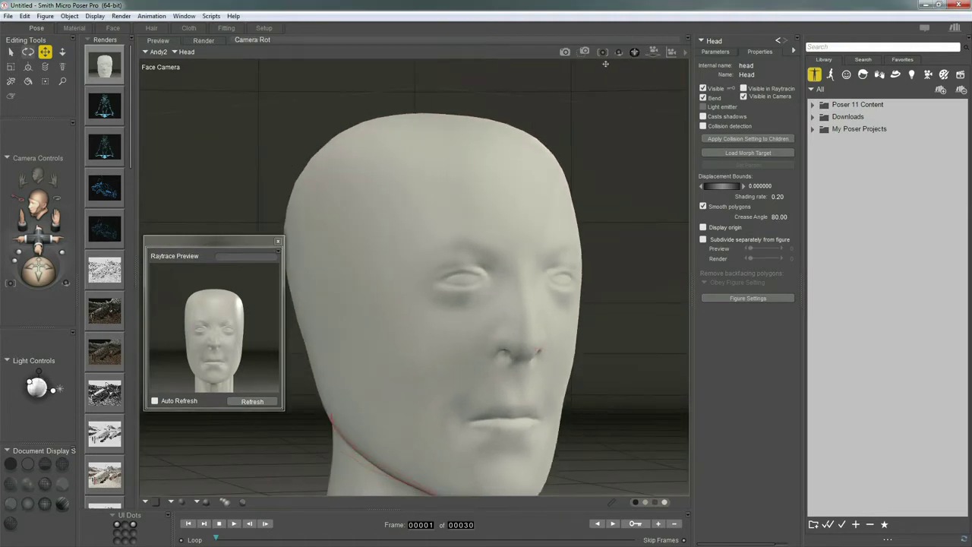
click(259, 402)
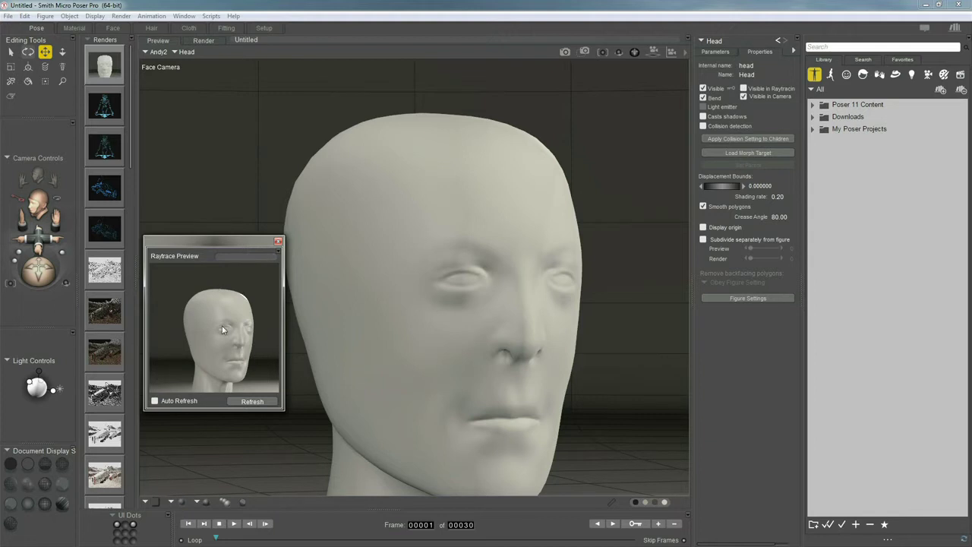
click(155, 401)
mouse_move(633, 51)
mouse_down()
mouse_move(600, 54)
mouse_move(619, 61)
mouse_up()
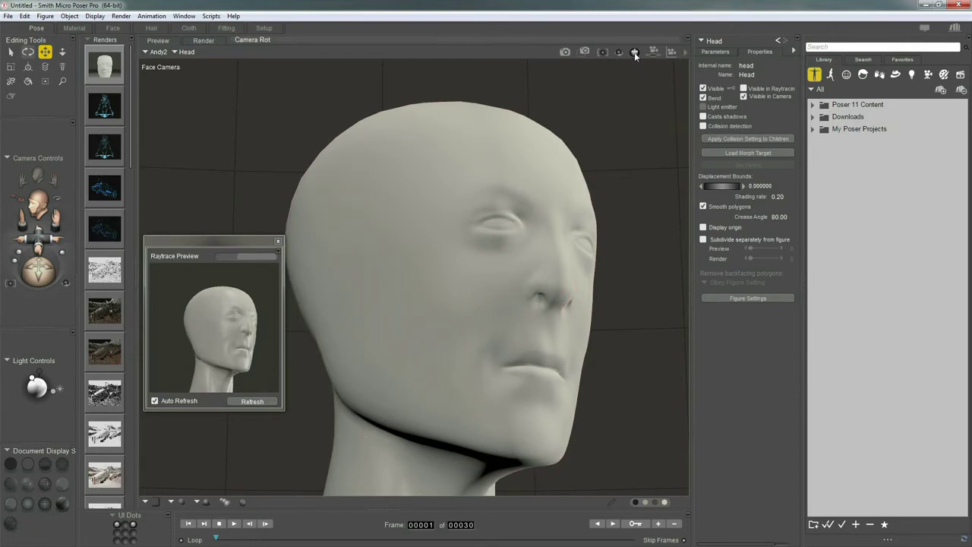
mouse_move(635, 56)
mouse_down()
mouse_move(605, 65)
mouse_move(641, 67)
mouse_move(643, 78)
mouse_move(620, 65)
mouse_up()
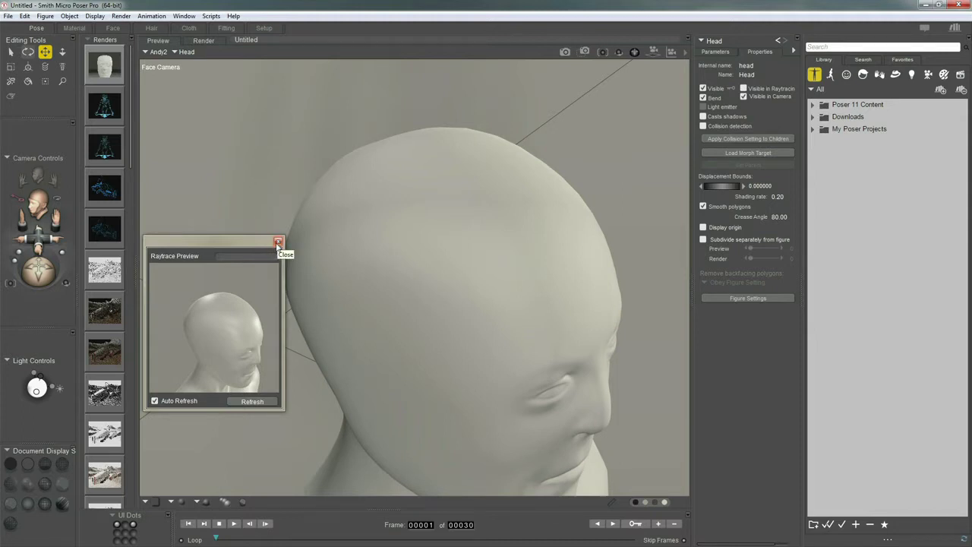
click(278, 242)
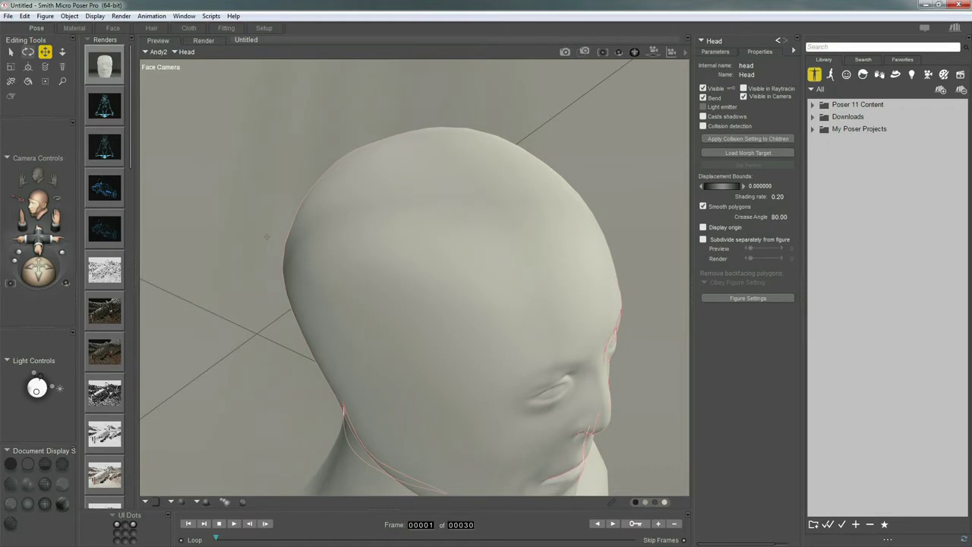
Return to the Main Camera and open the Render Dimensions dialog.
key(ctrl+m)
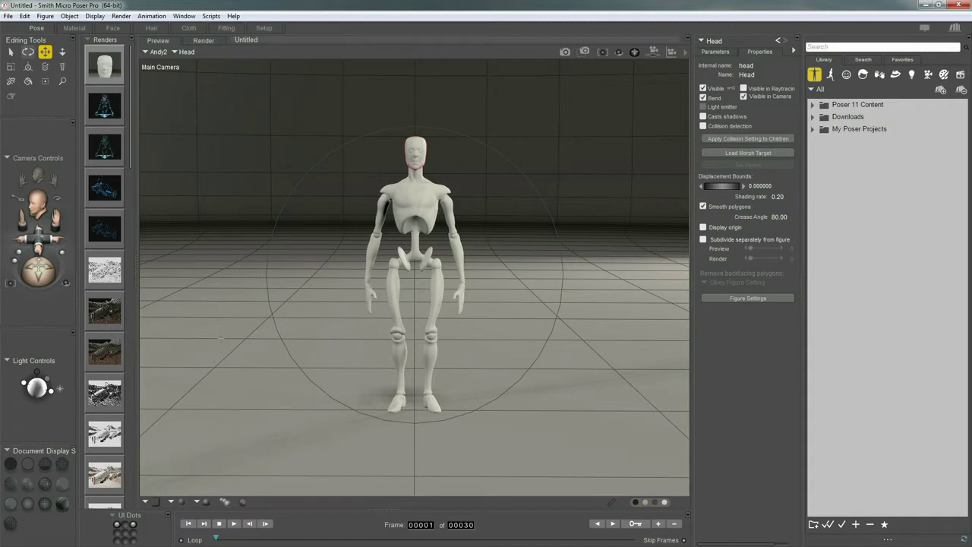
click(121, 16)
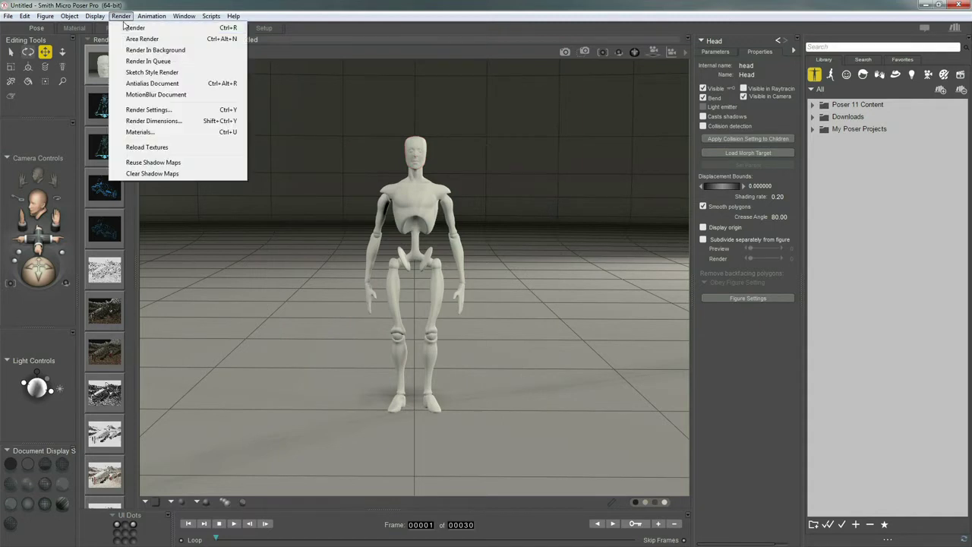
click(165, 123)
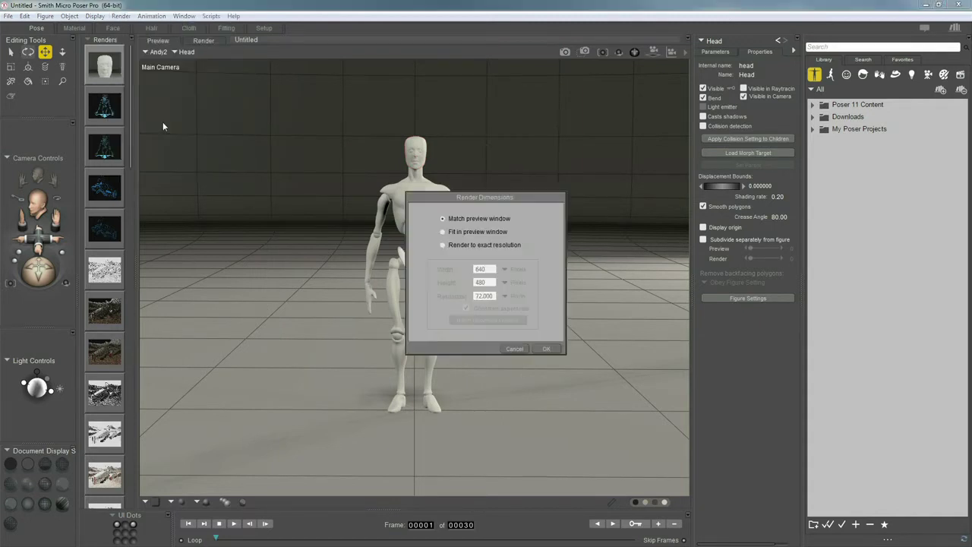
drag(523, 201, 277, 169)
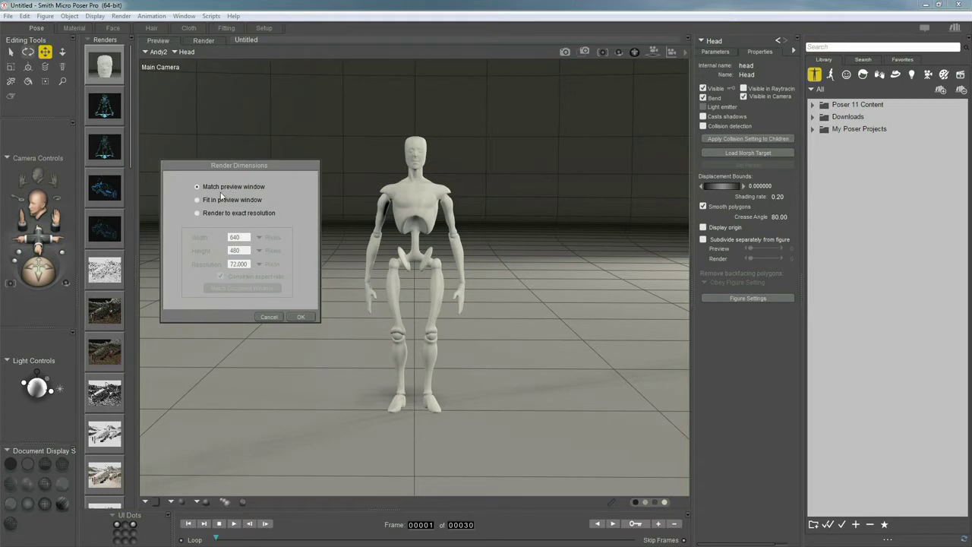
Set Render to exact resolution at 1920 × 1080, unlinking aspect ratio for the height.
click(197, 214)
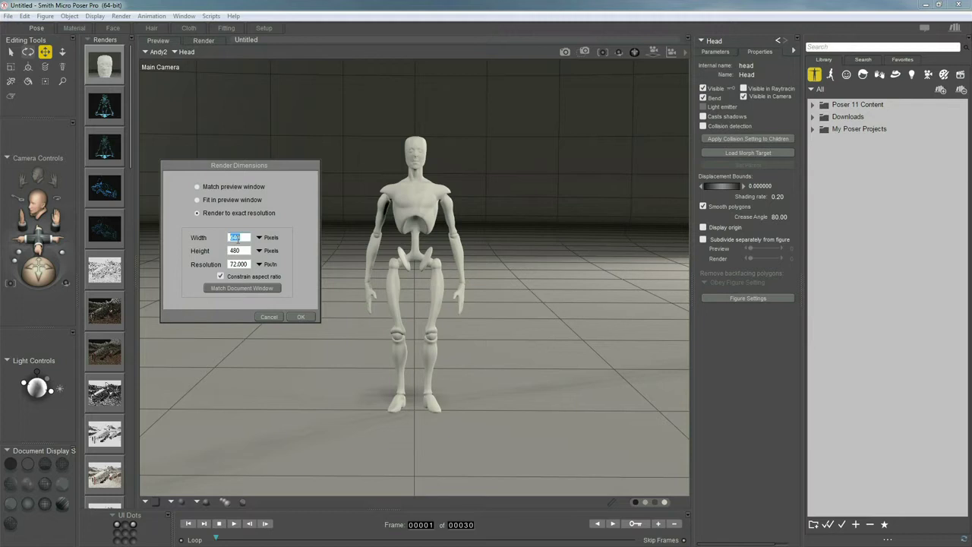
text(1920)
click(220, 277)
drag(245, 251, 225, 256)
text(1080)
click(220, 276)
click(299, 318)
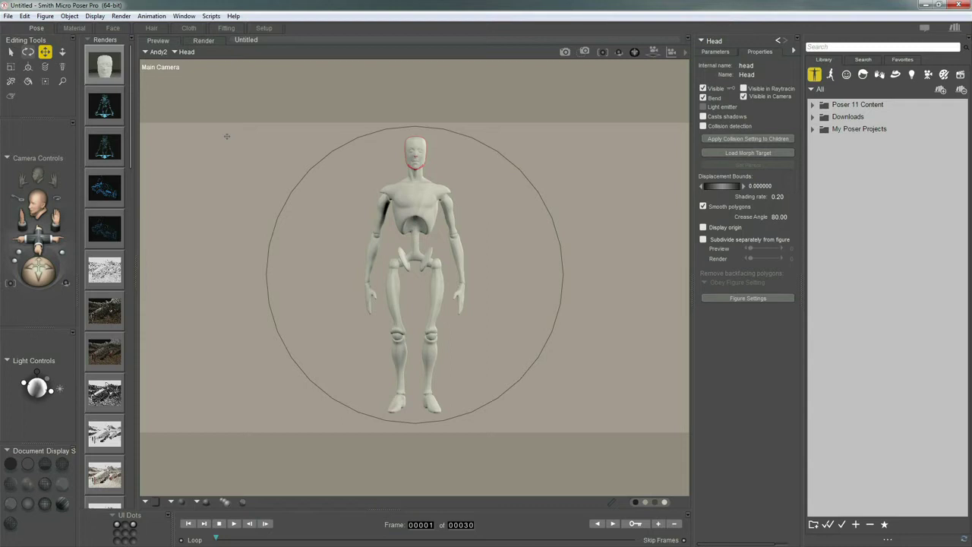
Switch Render Dimensions back to Fit in preview window and confirm.
click(121, 16)
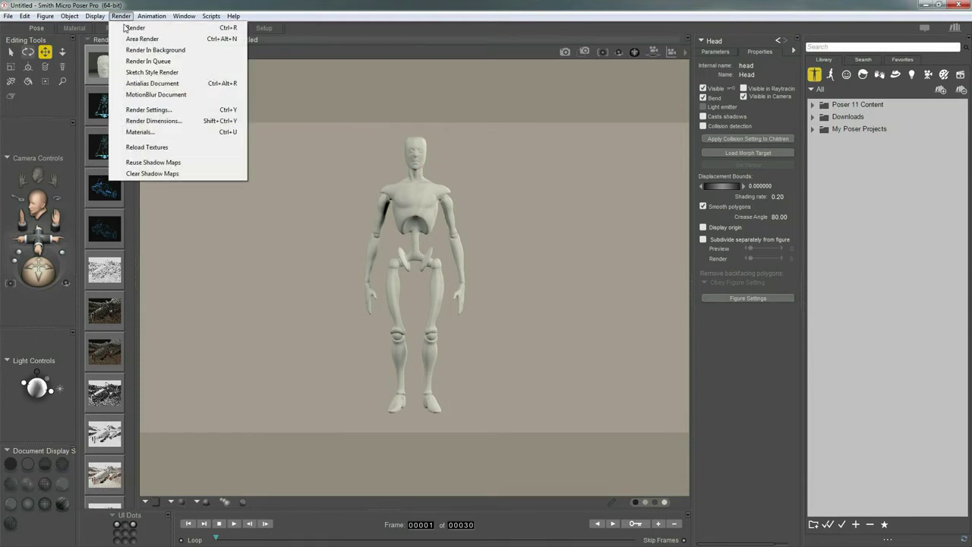
click(161, 121)
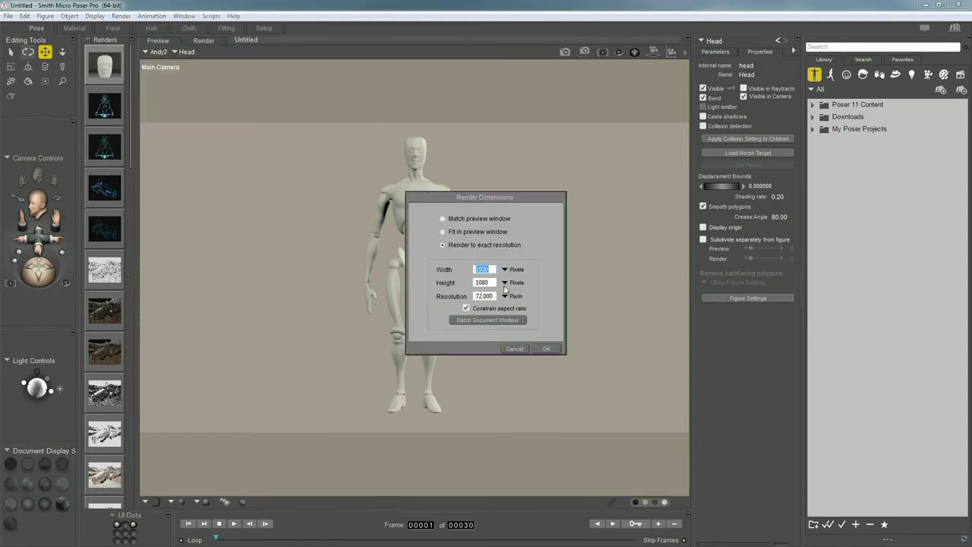
drag(520, 204, 272, 190)
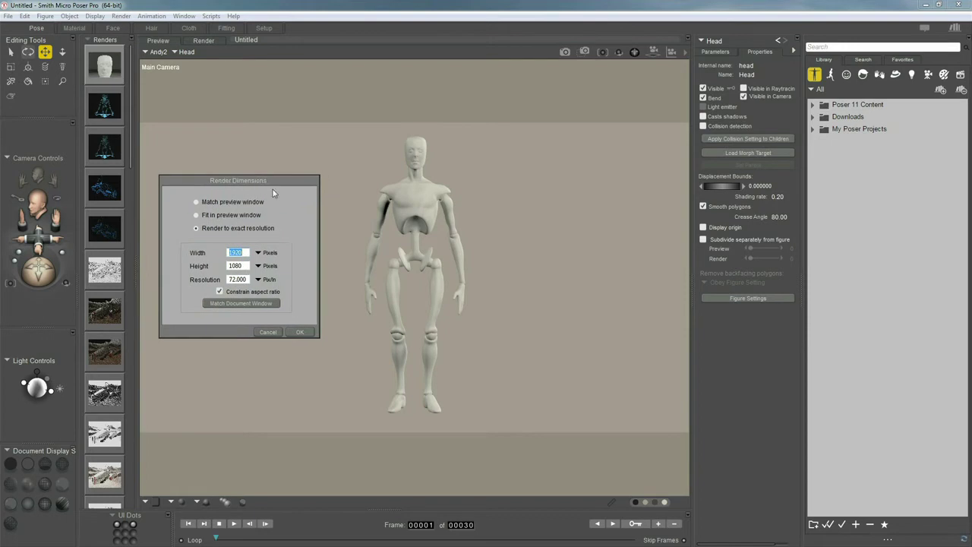
click(203, 218)
click(300, 333)
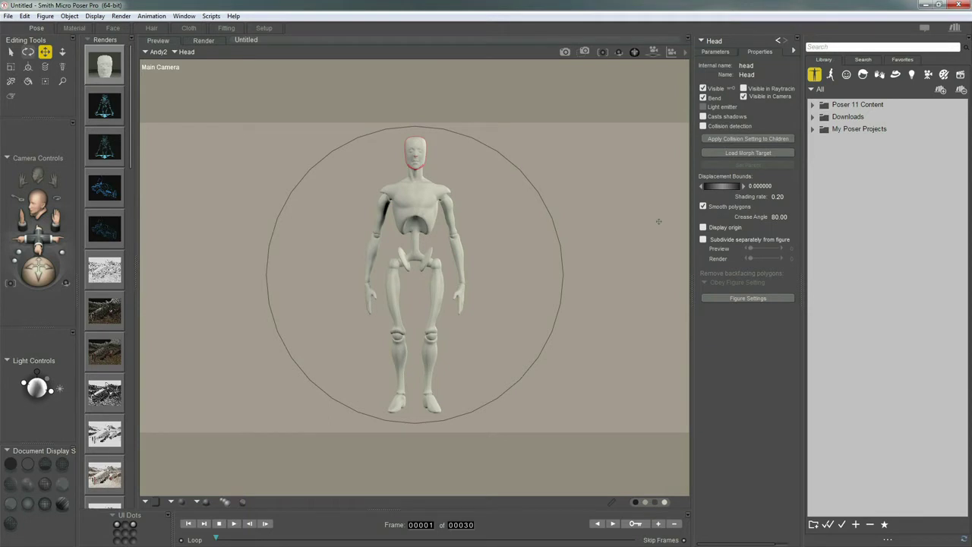
View the face test render and set exact resolution 1920 × 1080 in Render Dimensions.
click(202, 40)
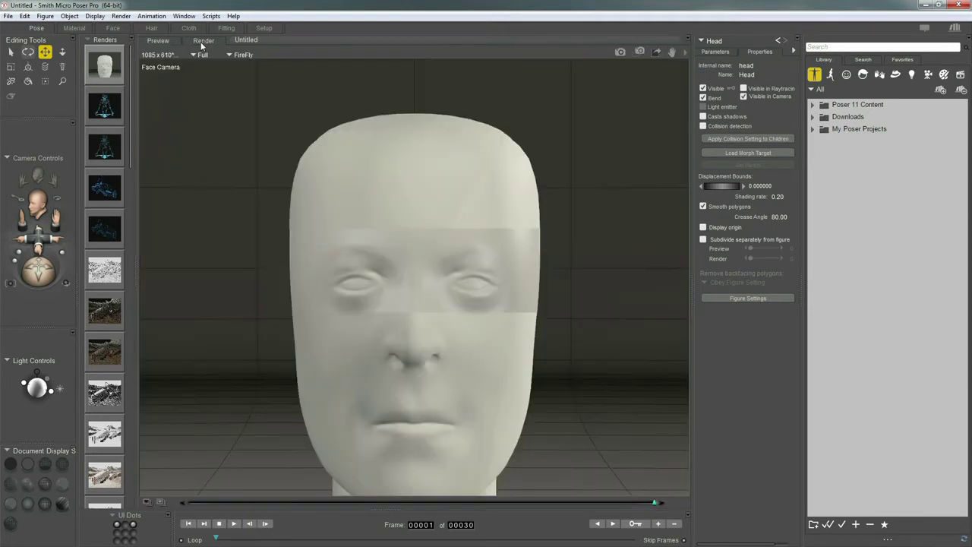
click(158, 56)
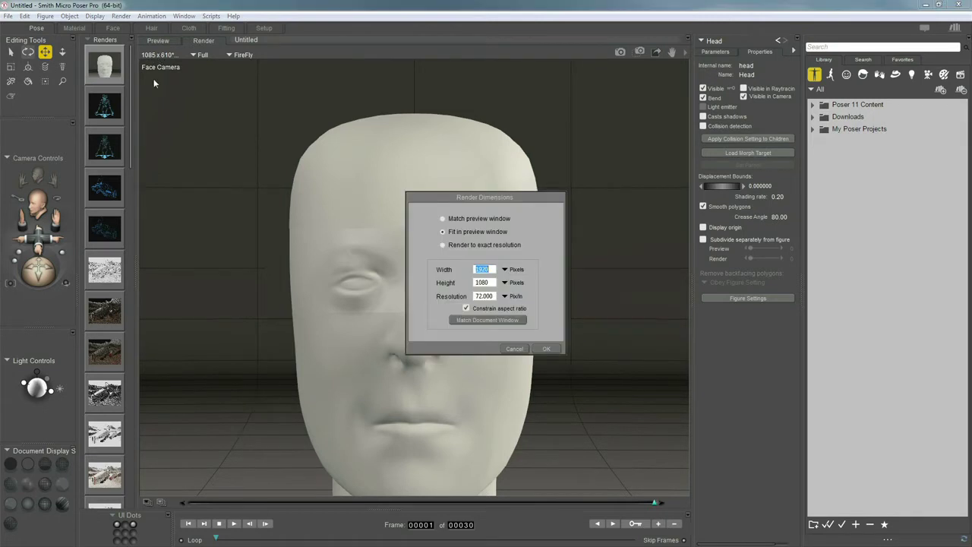
drag(540, 197, 286, 129)
click(189, 177)
click(289, 281)
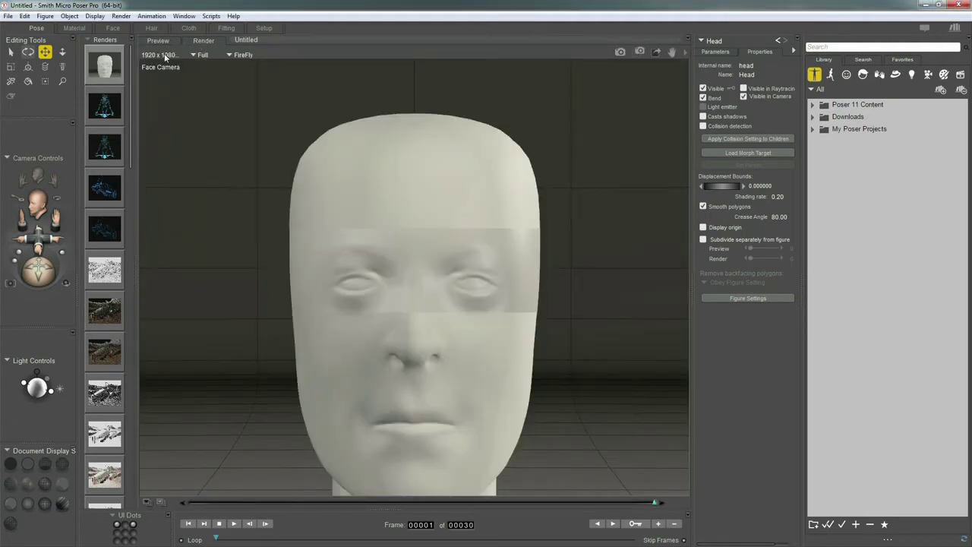
Reopen Render Dimensions and select the resolution value.
click(164, 55)
drag(479, 196, 231, 140)
click(235, 240)
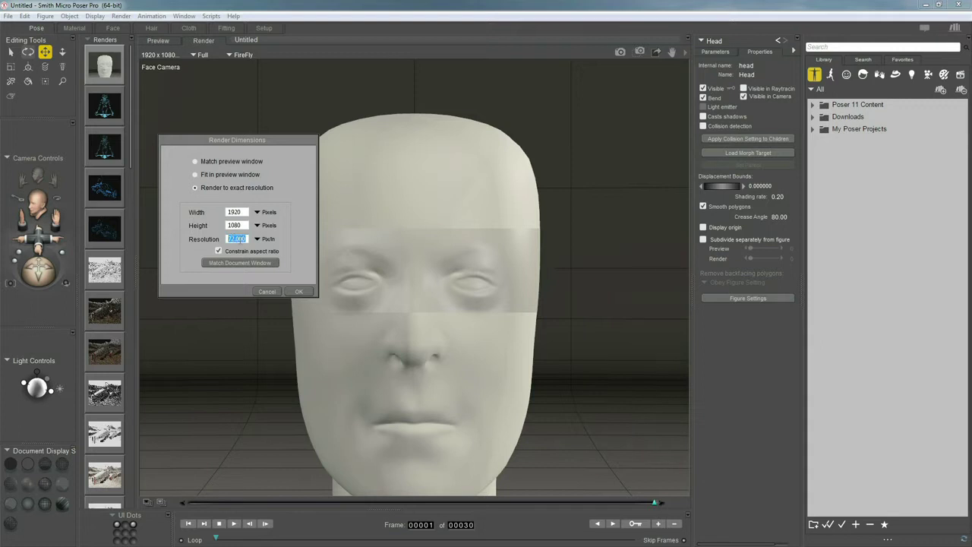
Match render size to the preview window (1085 × 862), keep Full size and FireFly, return to Preview.
click(243, 240)
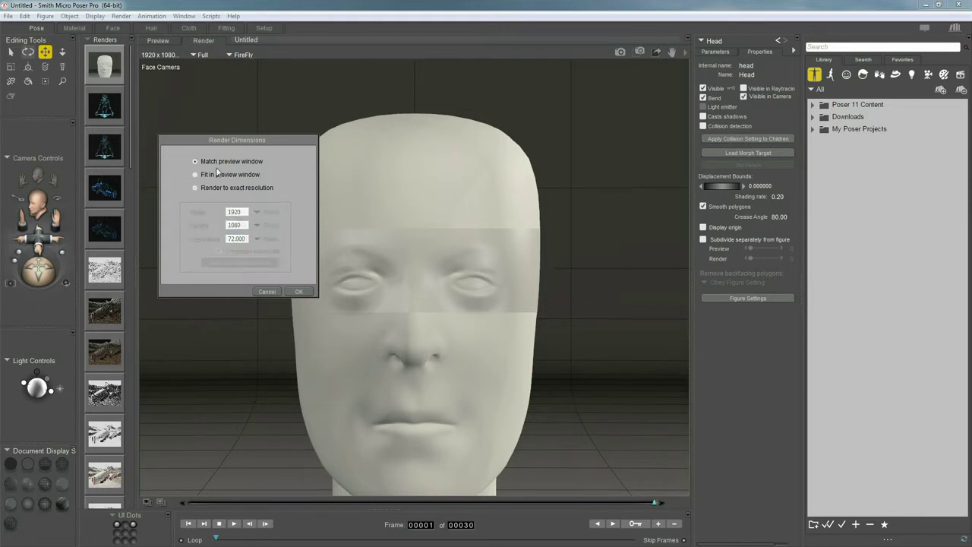
click(298, 292)
click(211, 41)
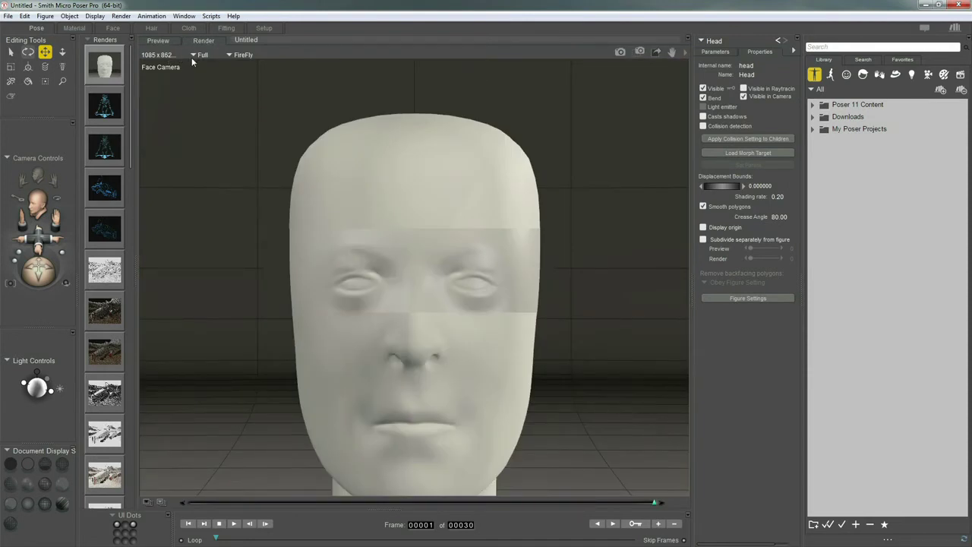
click(202, 54)
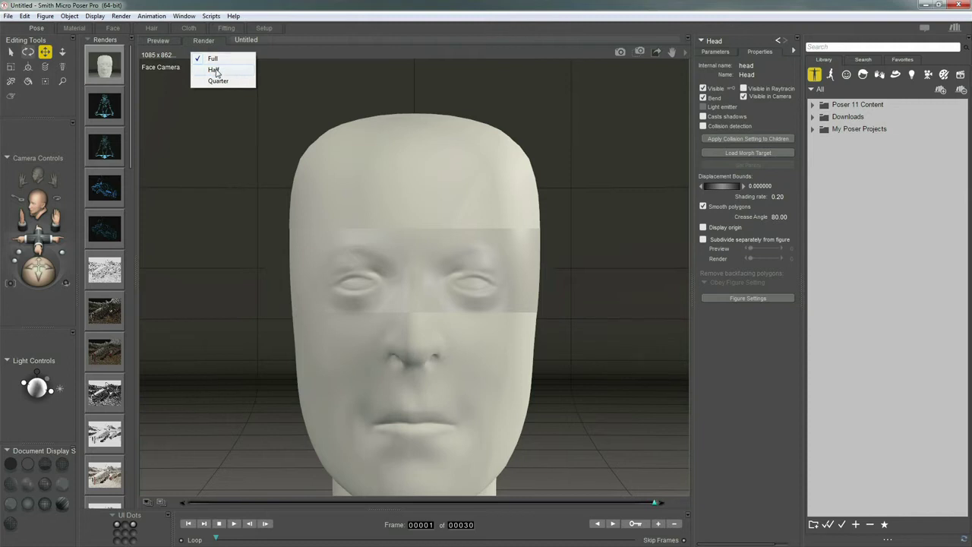
click(242, 57)
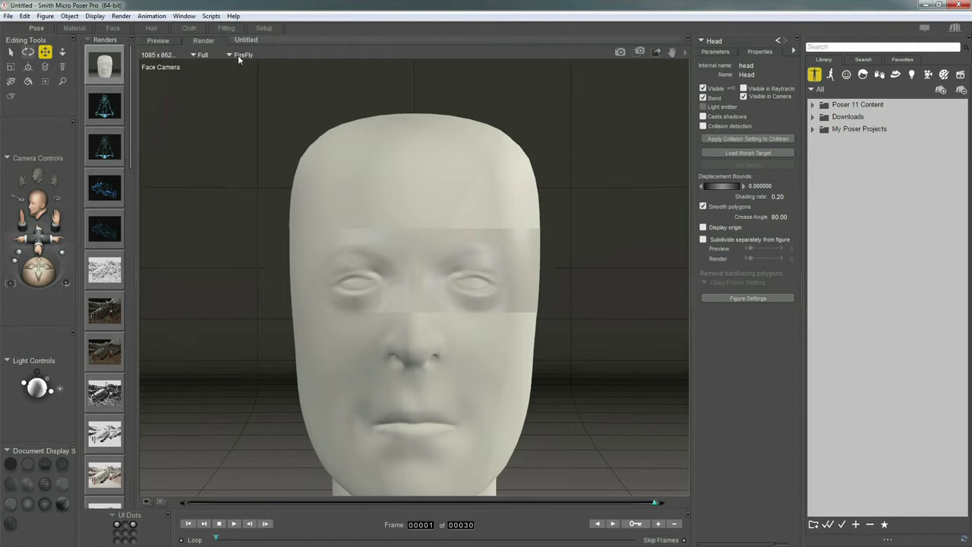
click(243, 58)
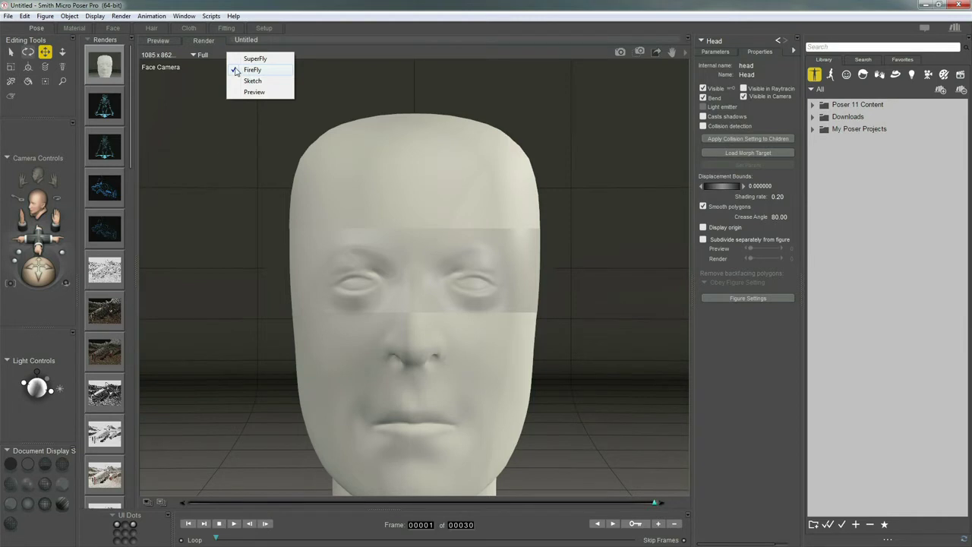
click(307, 54)
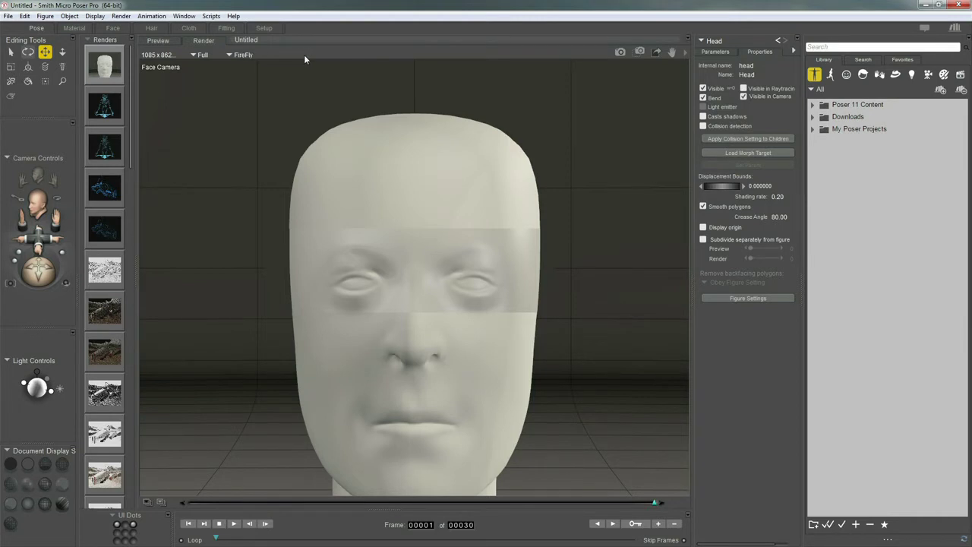
click(169, 44)
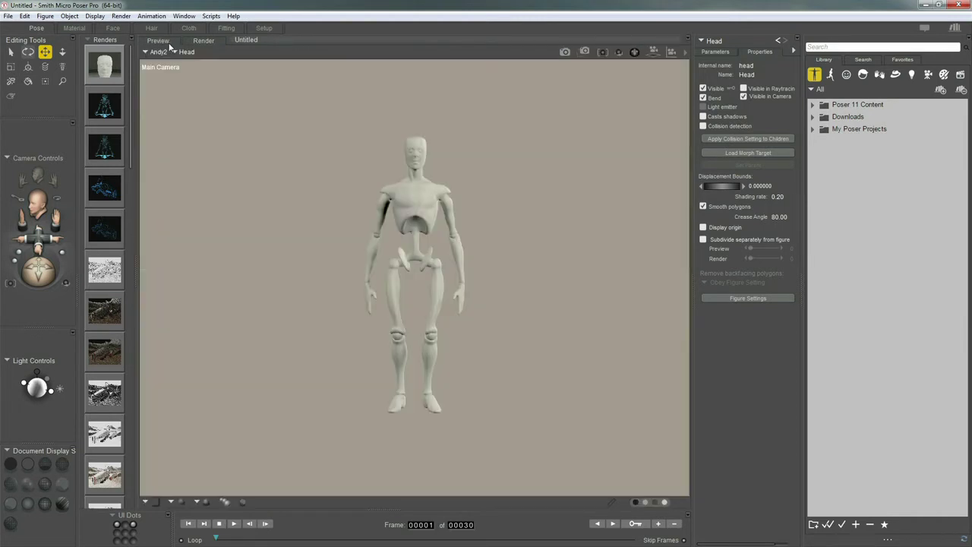
Open Pauline.pz3 from File > Recent Files.
click(8, 16)
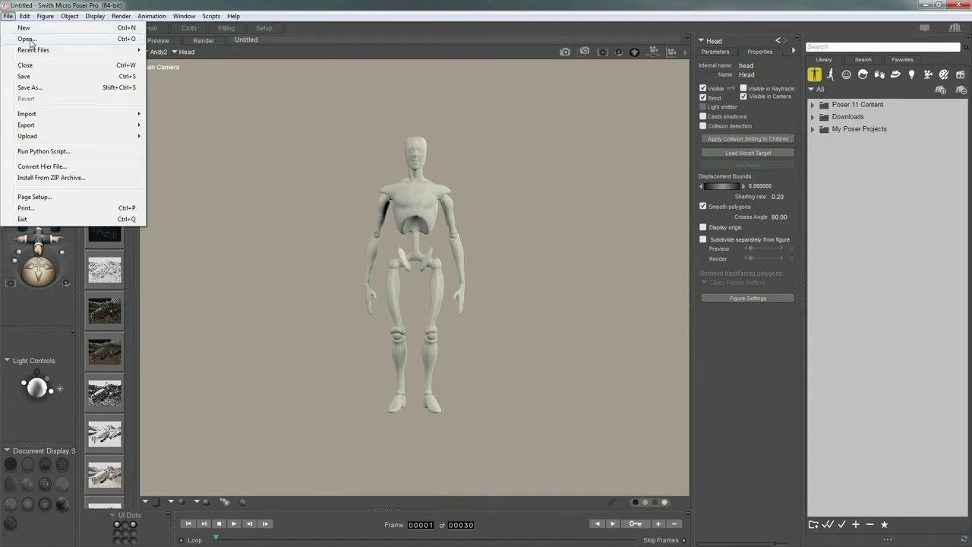
mouse_move(138, 53)
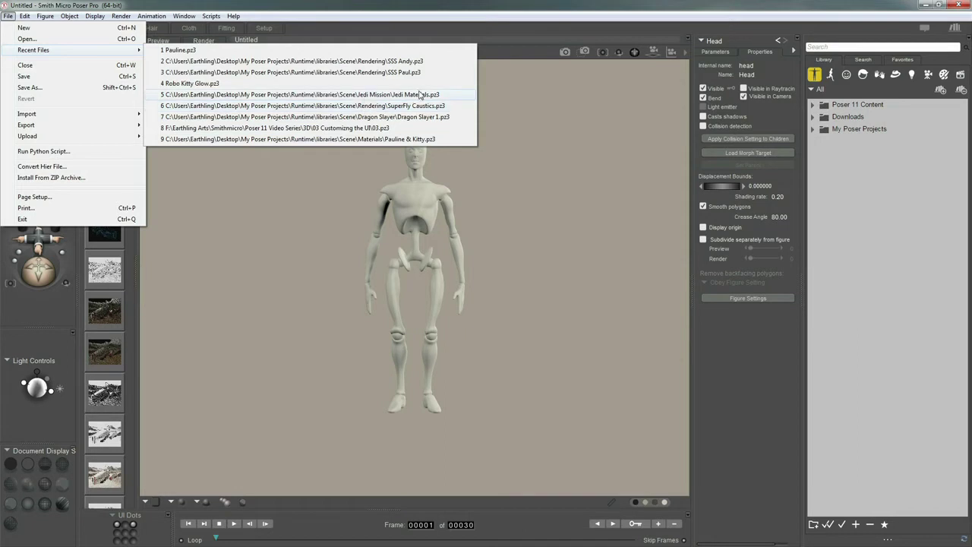
click(181, 50)
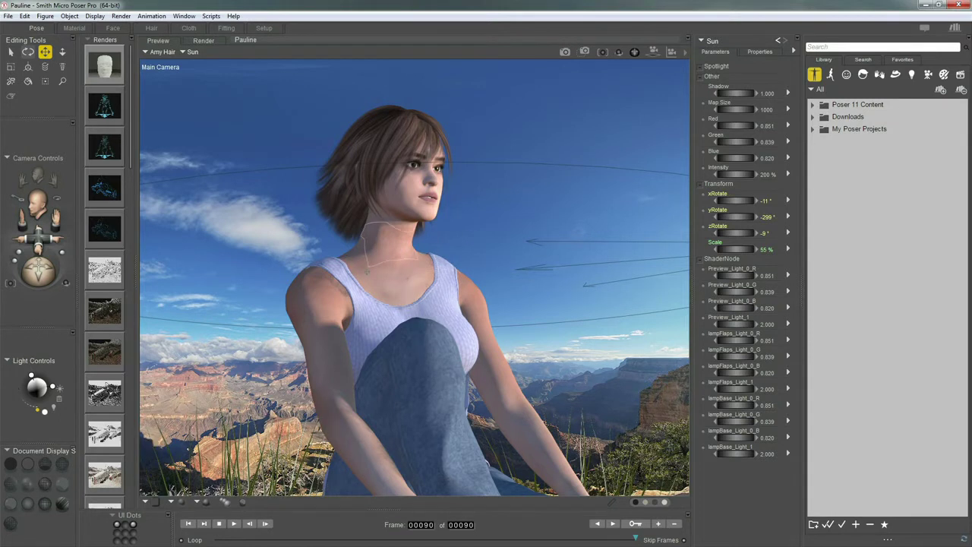
Scroll the Renders strip down and show the newest FireFly render of the Pauline scene.
drag(131, 114, 124, 472)
click(105, 501)
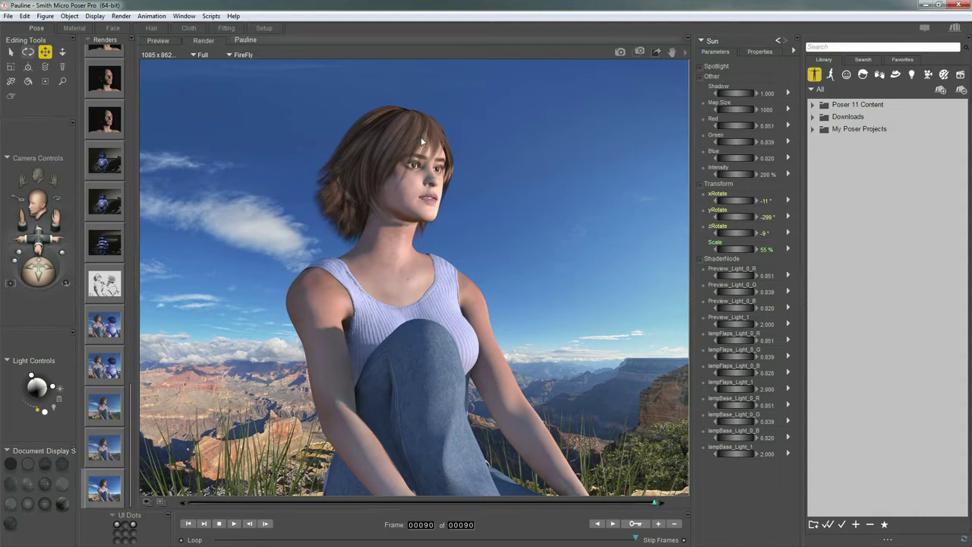
Open the FireFly Render Settings dialog and move it over the scene.
click(122, 16)
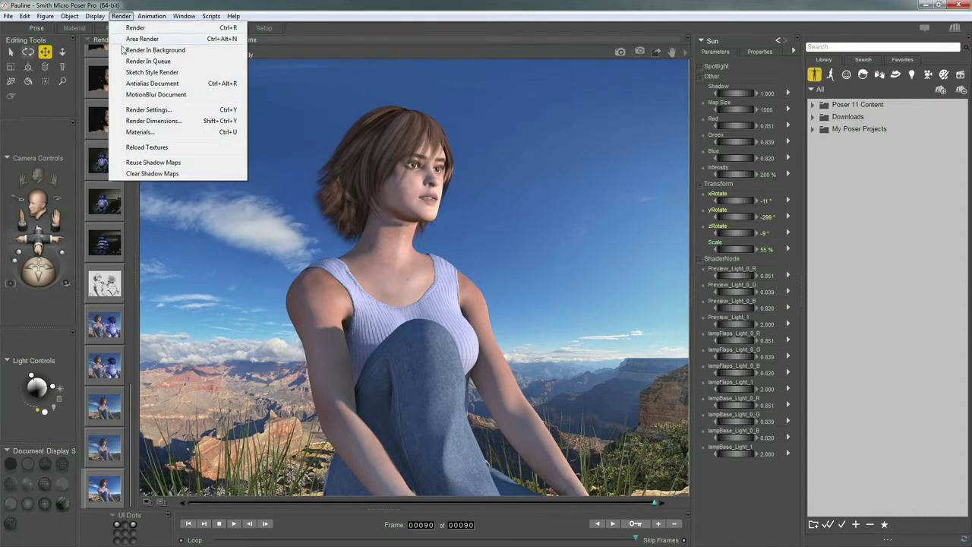
click(169, 121)
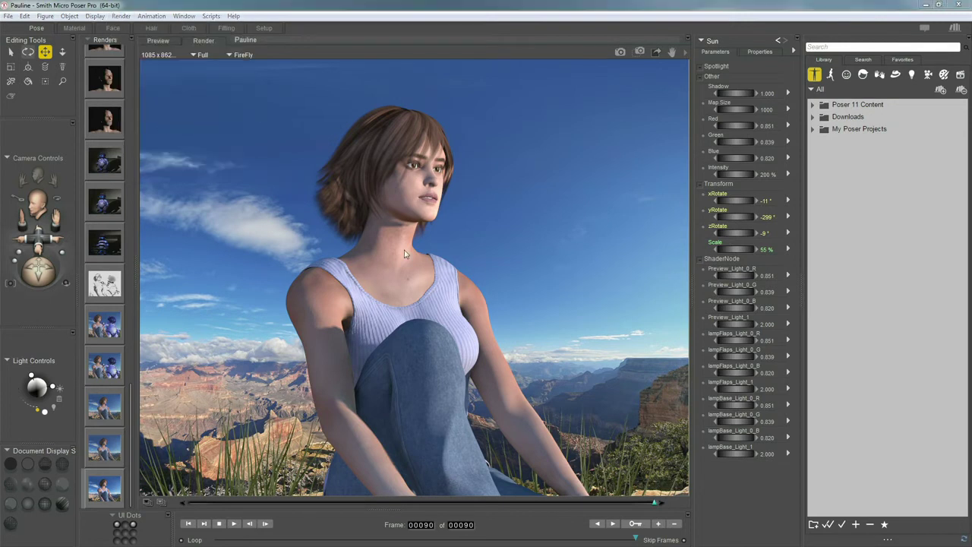
drag(475, 130, 475, 98)
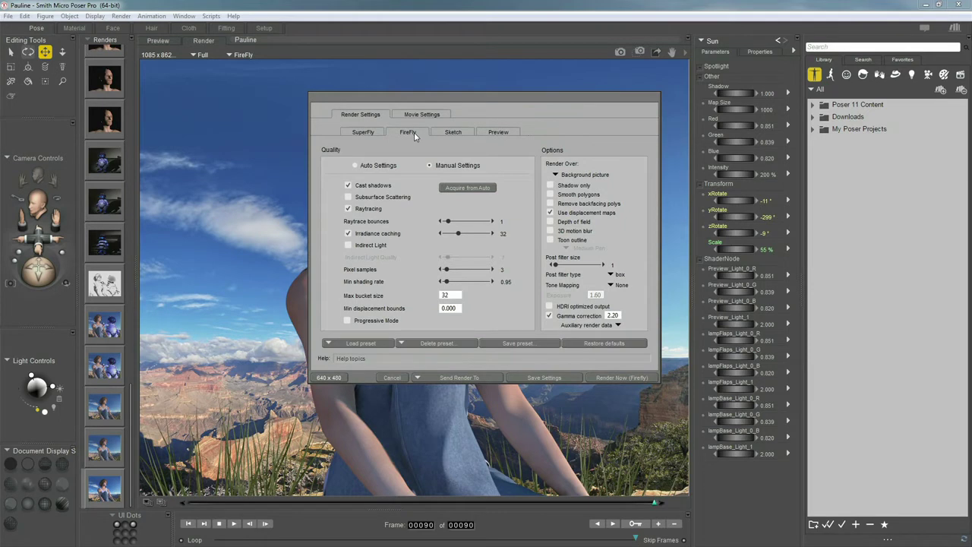
Toggle Cast shadows off and on, and set Render Over to Background color.
click(349, 186)
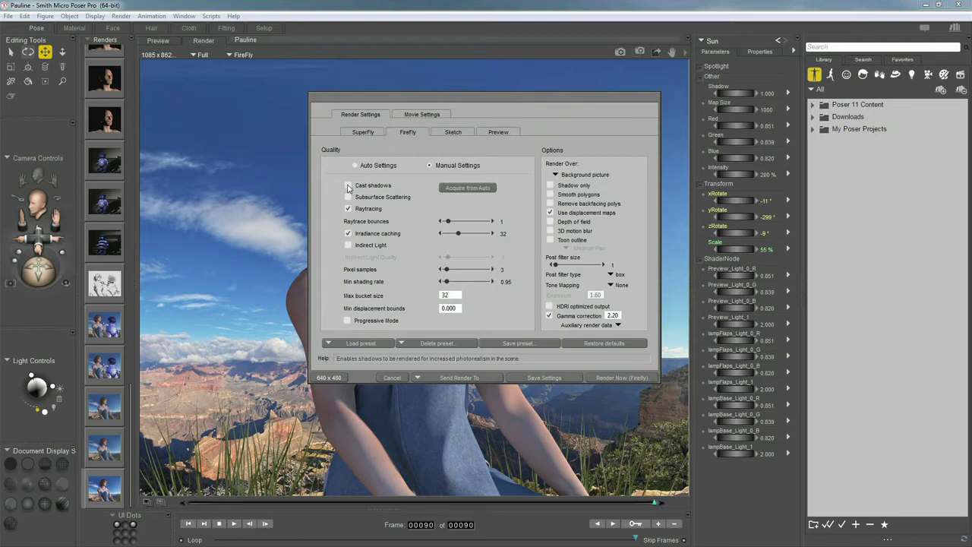
click(348, 186)
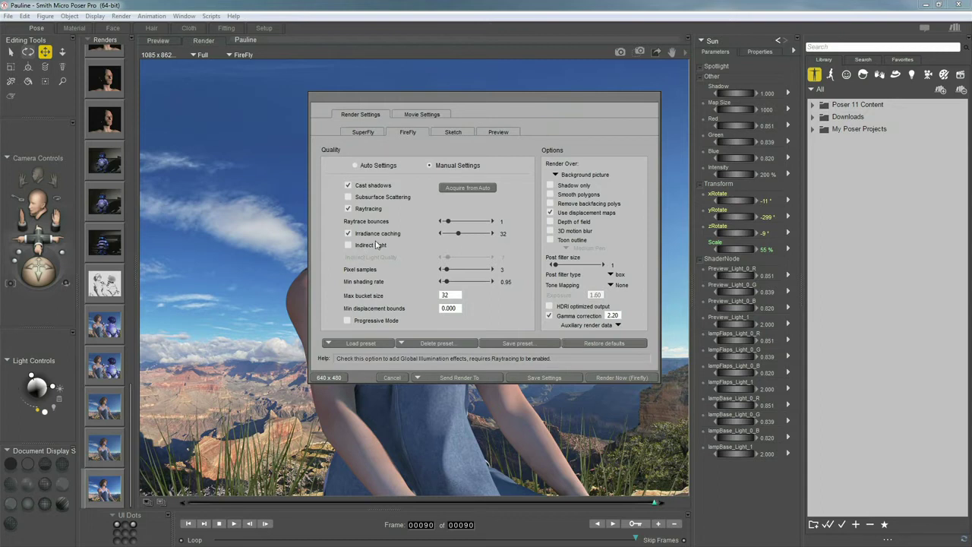
click(563, 176)
click(560, 177)
click(558, 176)
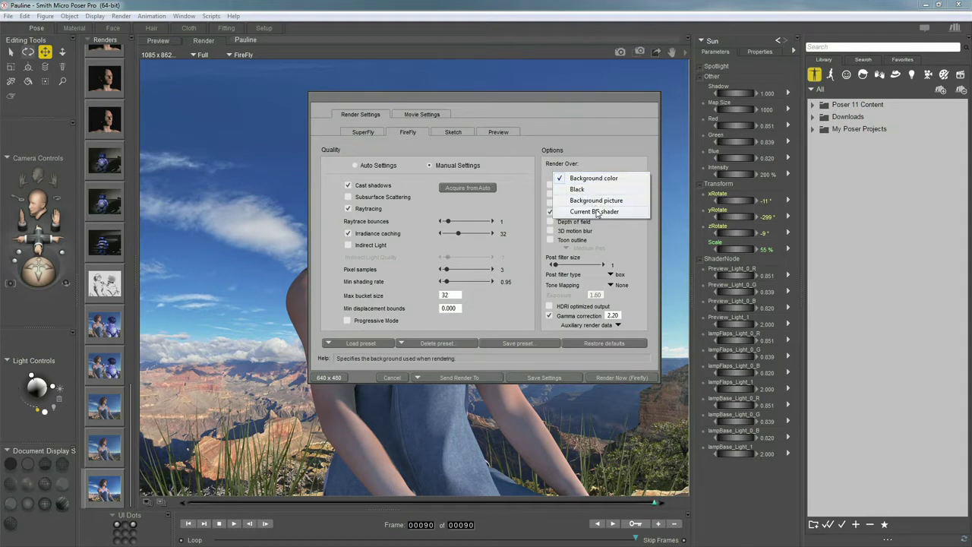
click(595, 168)
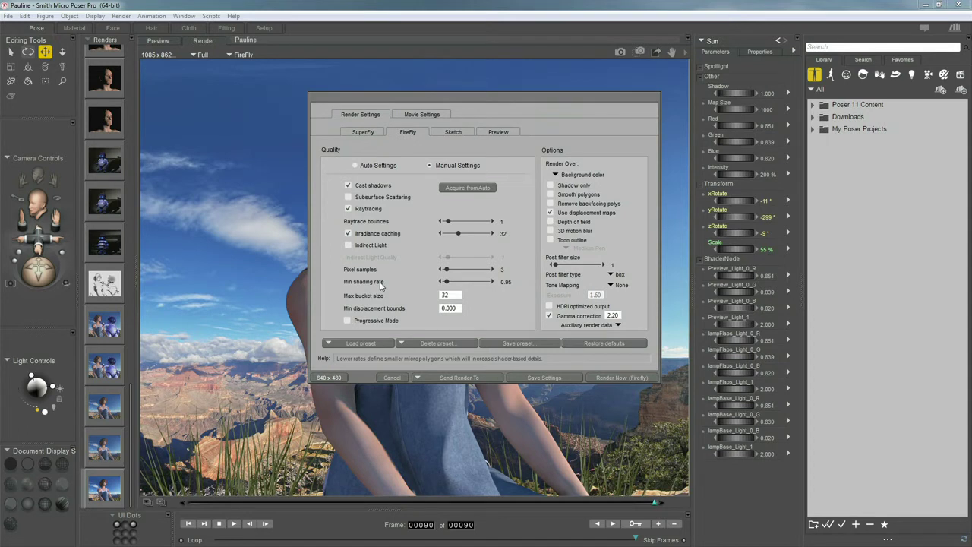
Move Render Settings aside and lower the Min shading rate from 0.95 to 0.20.
drag(488, 103, 676, 99)
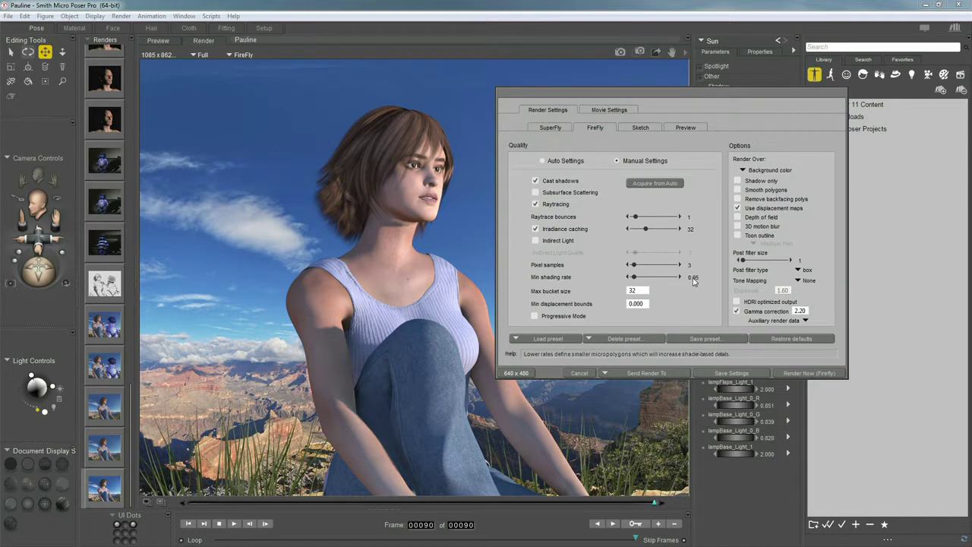
click(694, 279)
key(BackSpace)
key(Return)
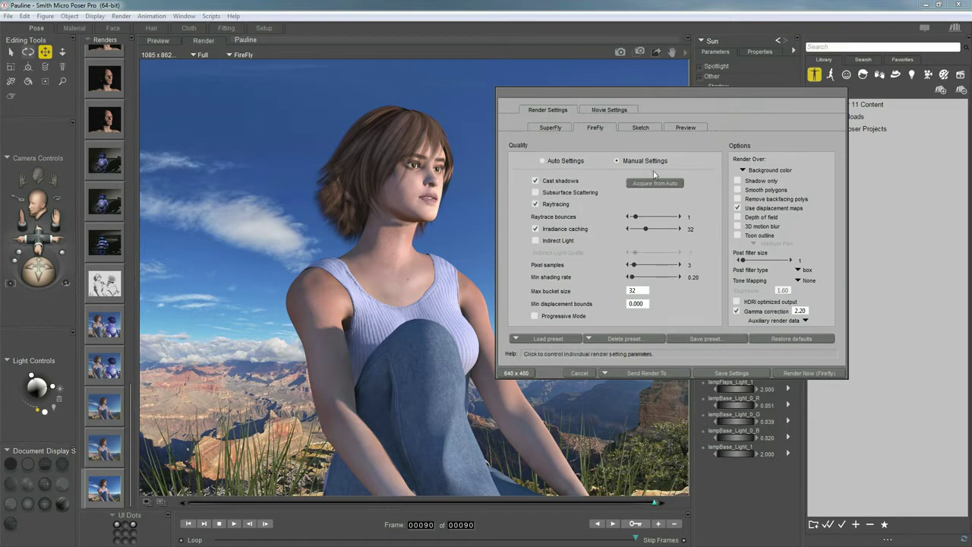
click(564, 162)
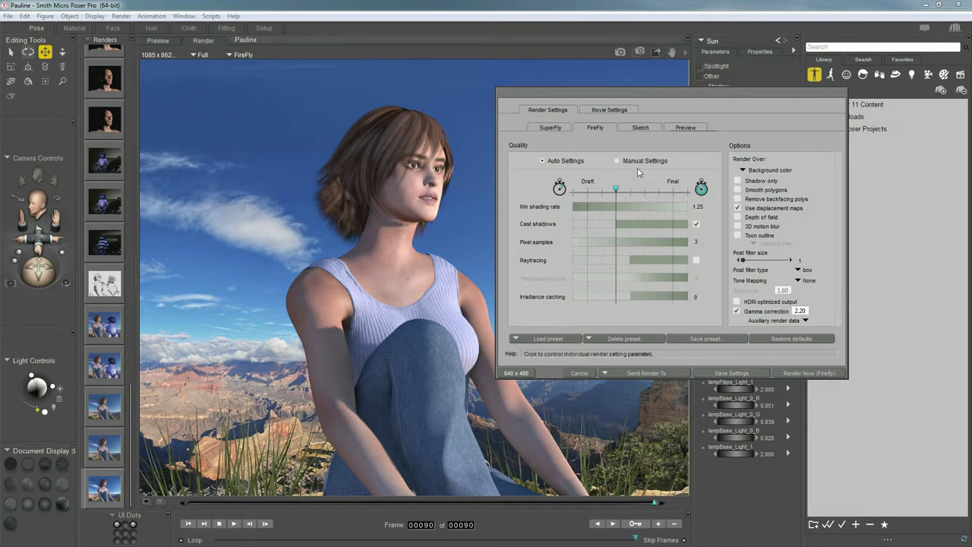
mouse_move(616, 190)
mouse_down()
mouse_move(581, 199)
mouse_move(677, 199)
mouse_up()
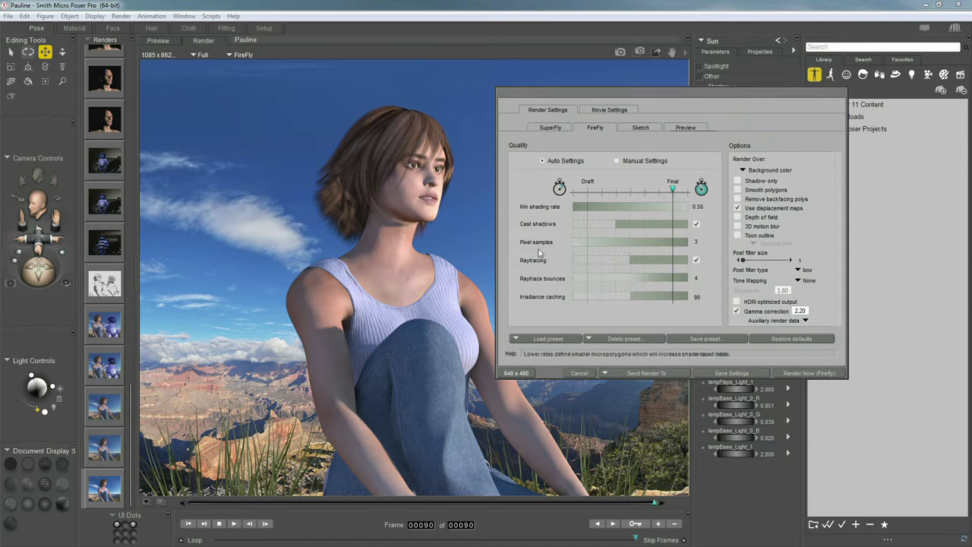
click(637, 163)
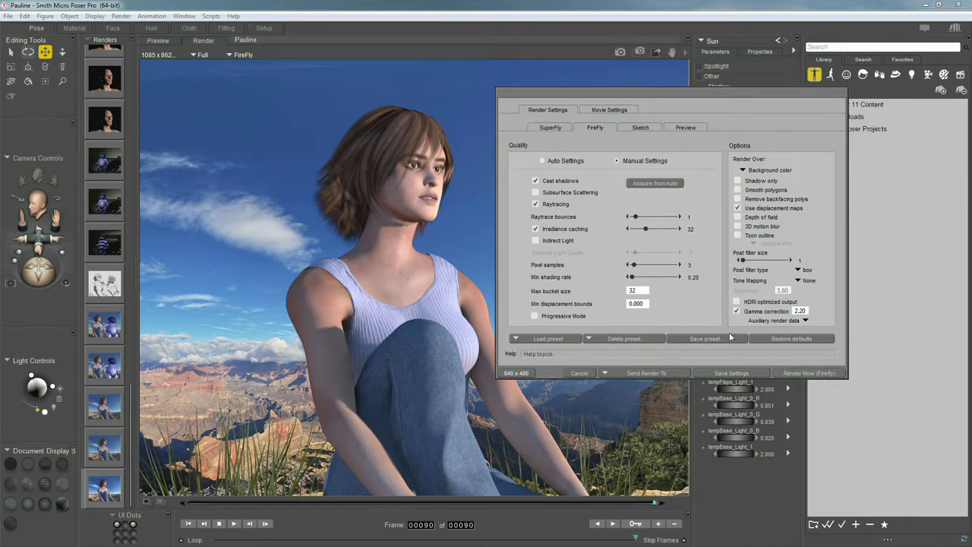
Close Render Settings, set the newest render as compare image, and wipe between the two renders.
key(Escape)
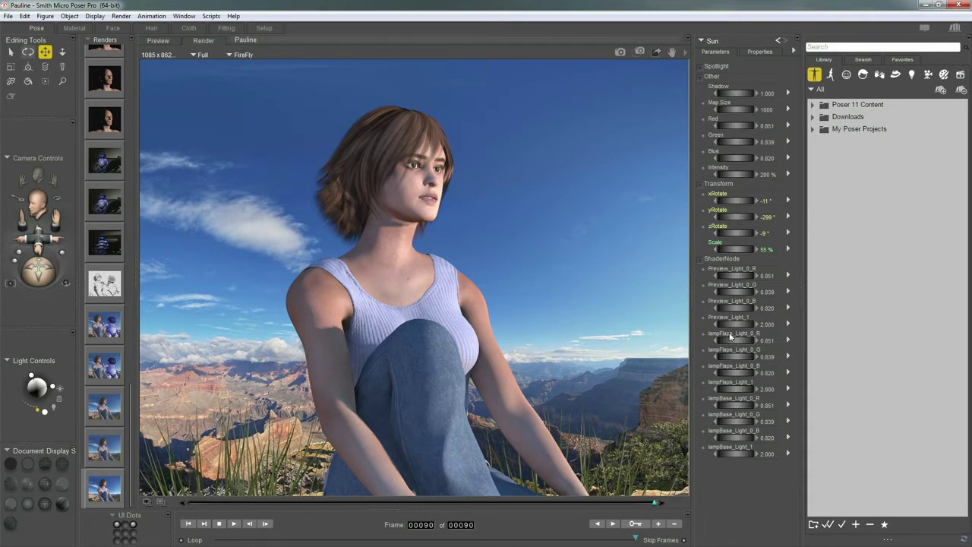
click(110, 451)
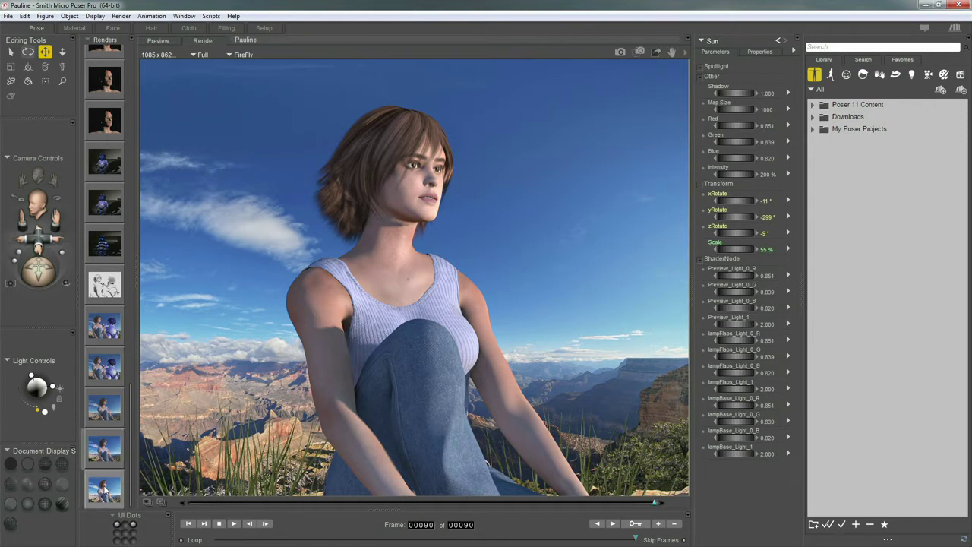
right_click(107, 484)
click(150, 517)
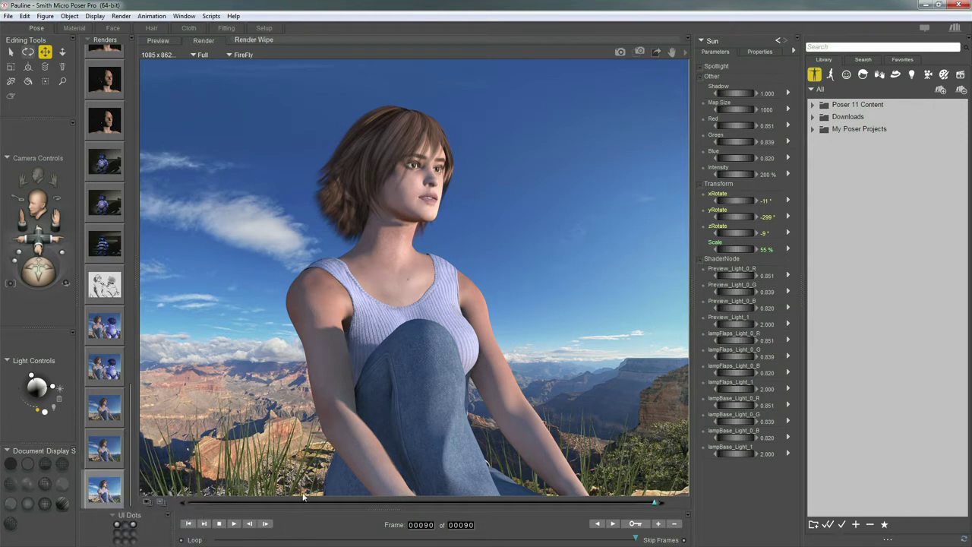
drag(309, 502, 657, 214)
Turn on Indirect Light in the FireFly Render Settings, then close the dialog.
click(123, 16)
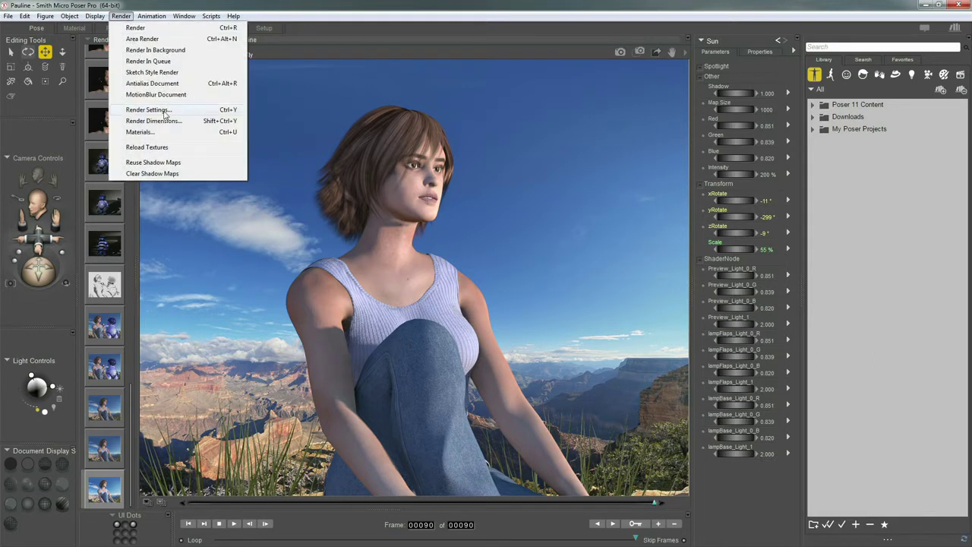
click(170, 137)
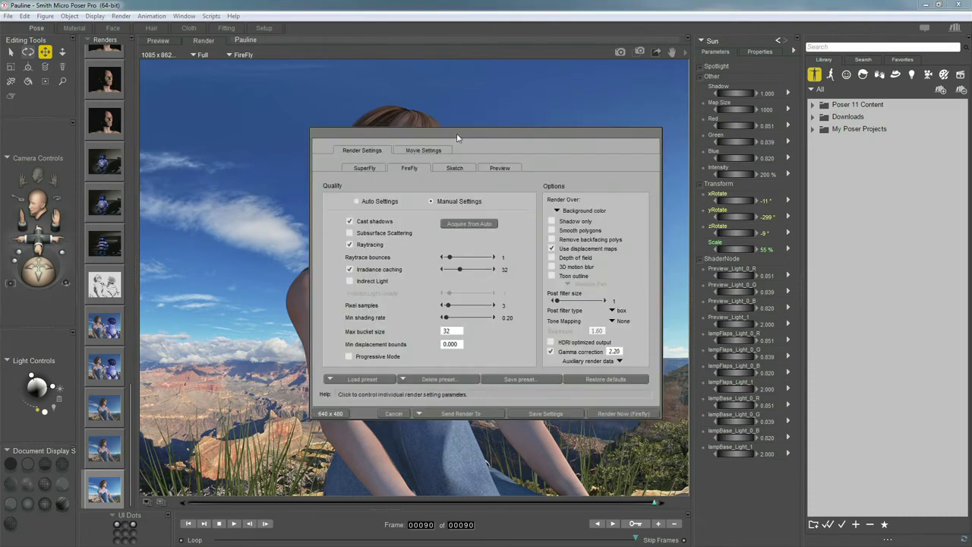
drag(477, 127, 623, 107)
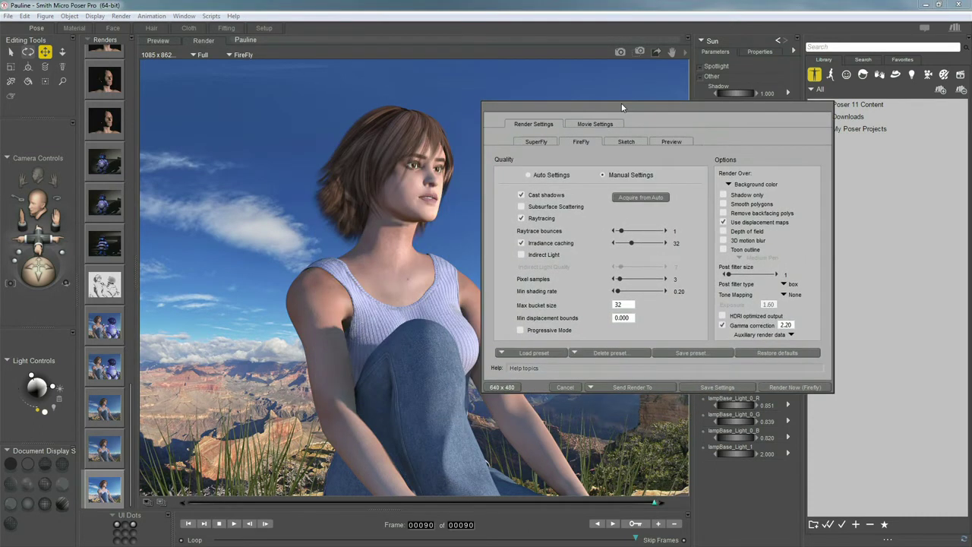
click(522, 256)
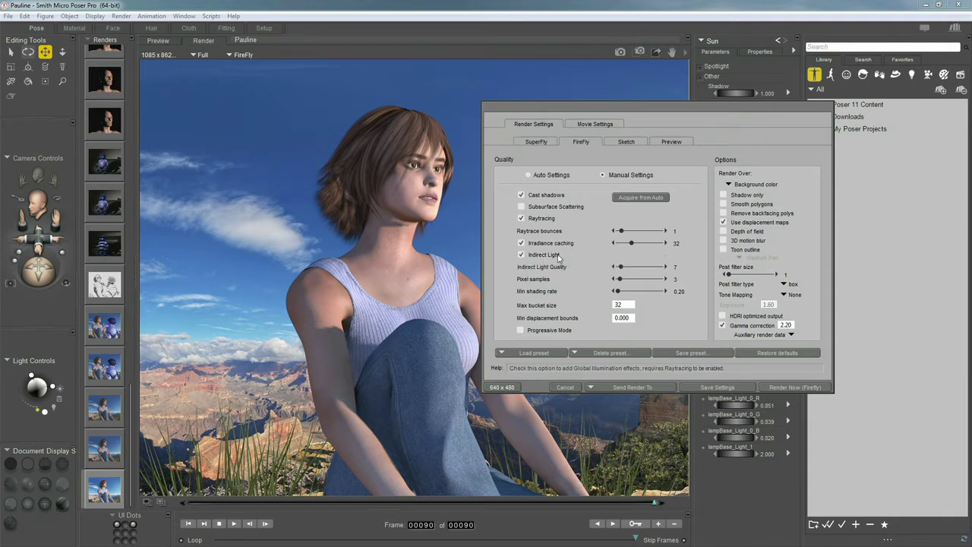
key(Escape)
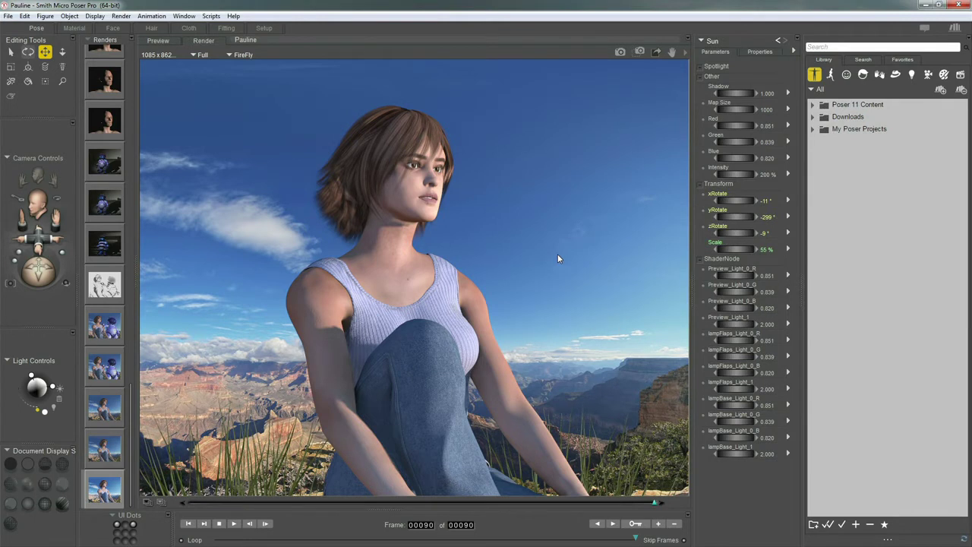
Browse the render history and bring back the latest render of the woman.
click(107, 247)
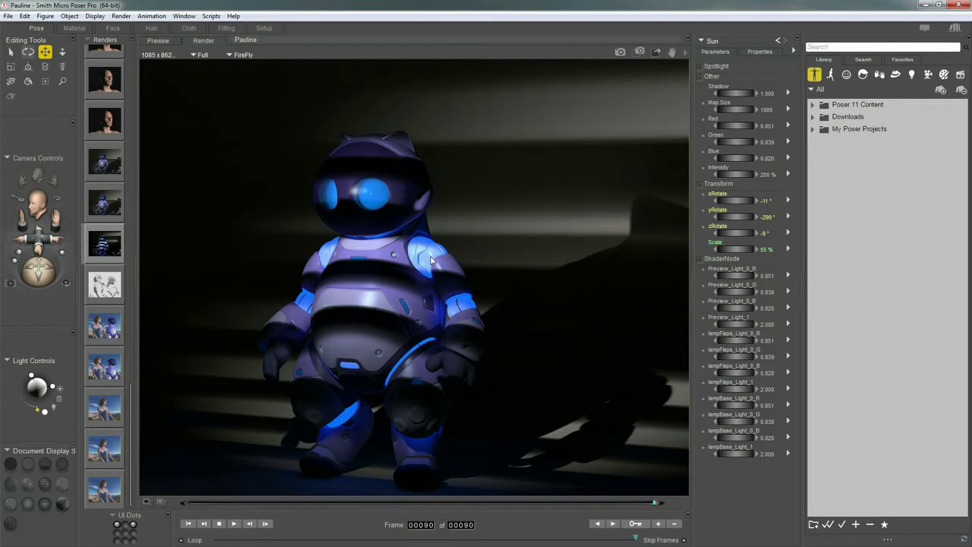
click(160, 42)
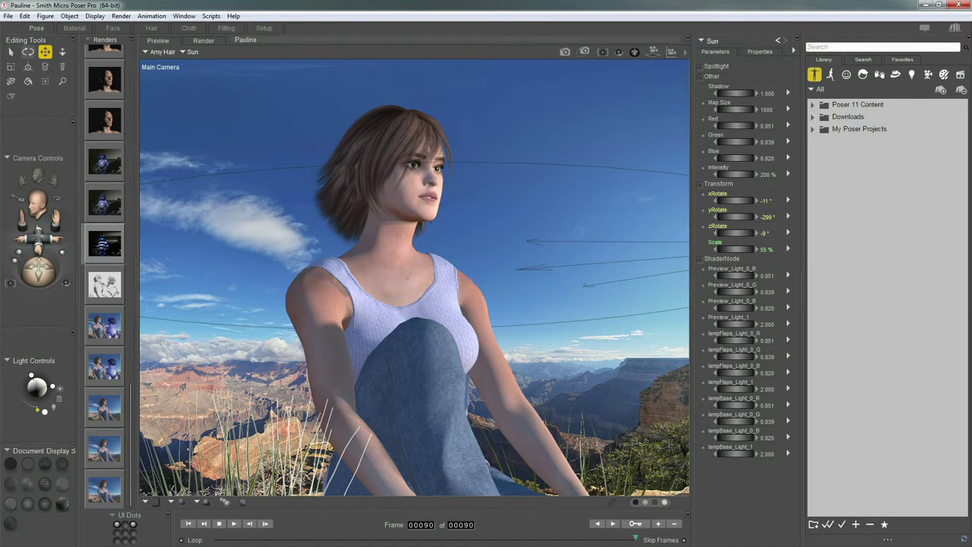
click(126, 407)
click(112, 411)
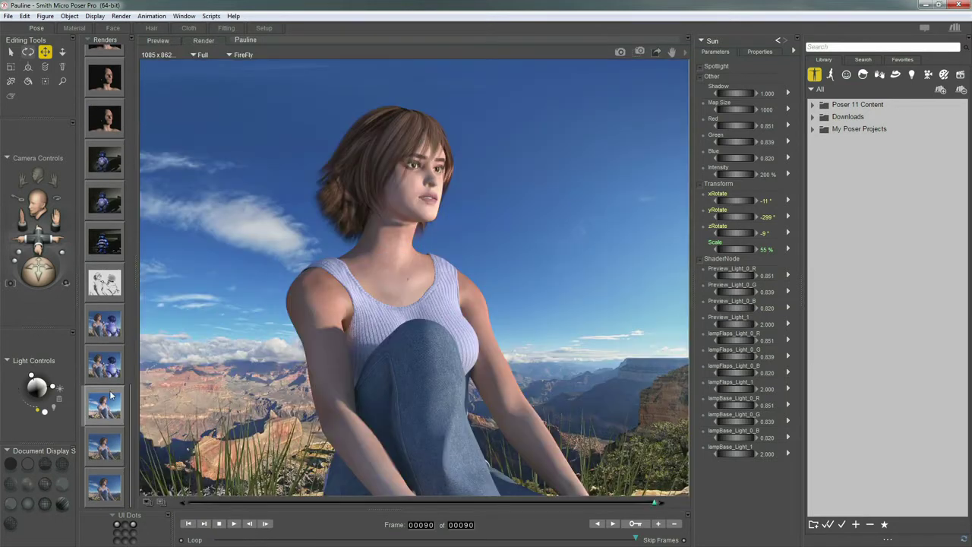
Make the next older render the compare image and slide the Render Wipe to compare lighting.
right_click(107, 448)
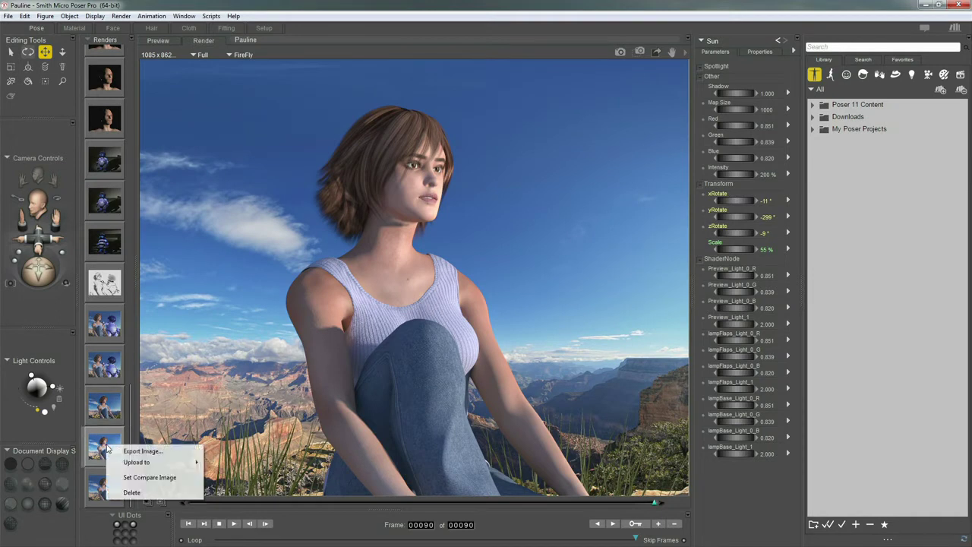
click(156, 478)
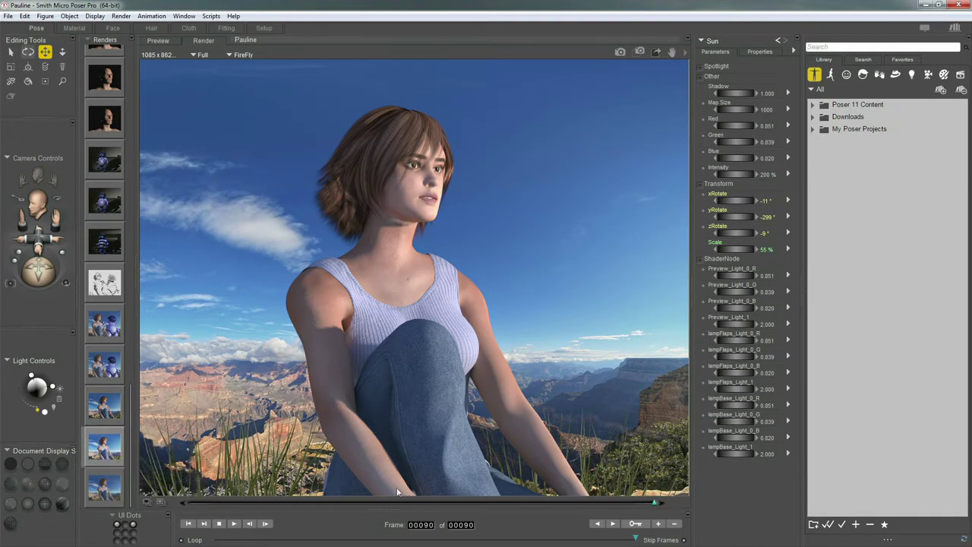
mouse_move(408, 500)
mouse_down()
mouse_move(361, 489)
mouse_move(319, 460)
mouse_move(305, 341)
mouse_move(282, 357)
mouse_move(354, 319)
mouse_move(420, 308)
mouse_move(492, 304)
mouse_move(517, 320)
mouse_move(334, 323)
mouse_move(450, 320)
mouse_move(324, 332)
mouse_move(369, 324)
mouse_up()
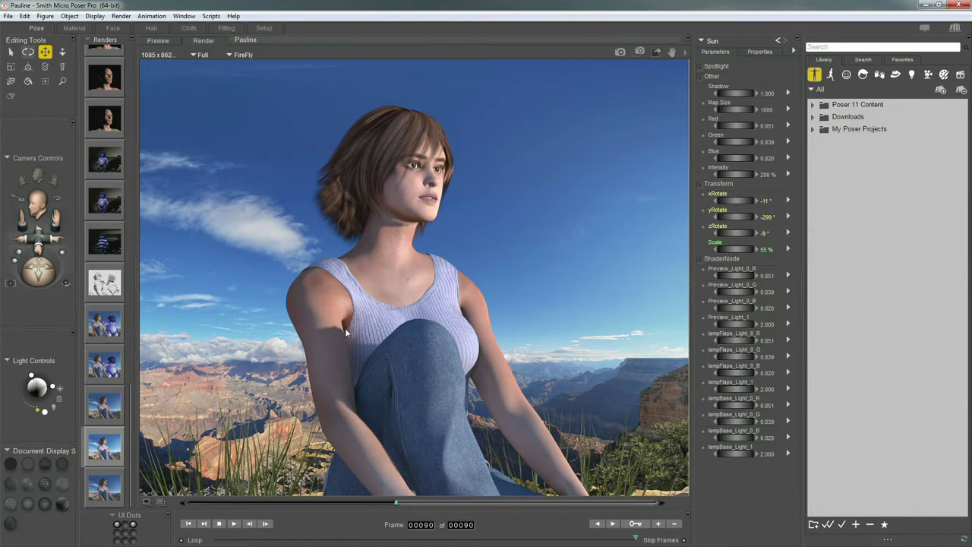
drag(398, 500, 655, 212)
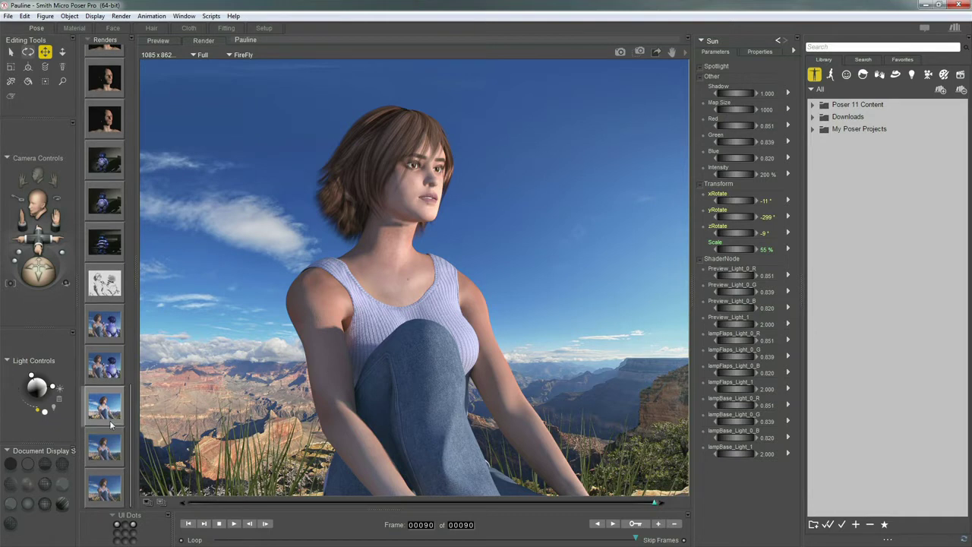
Show the woman-and-robot renders, set one as compare image, and wipe right between versions.
click(109, 357)
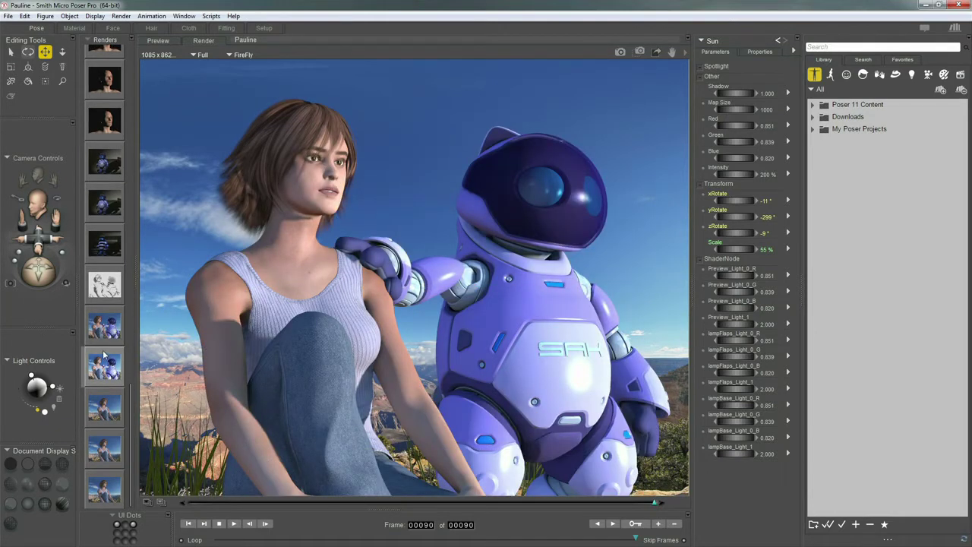
click(106, 327)
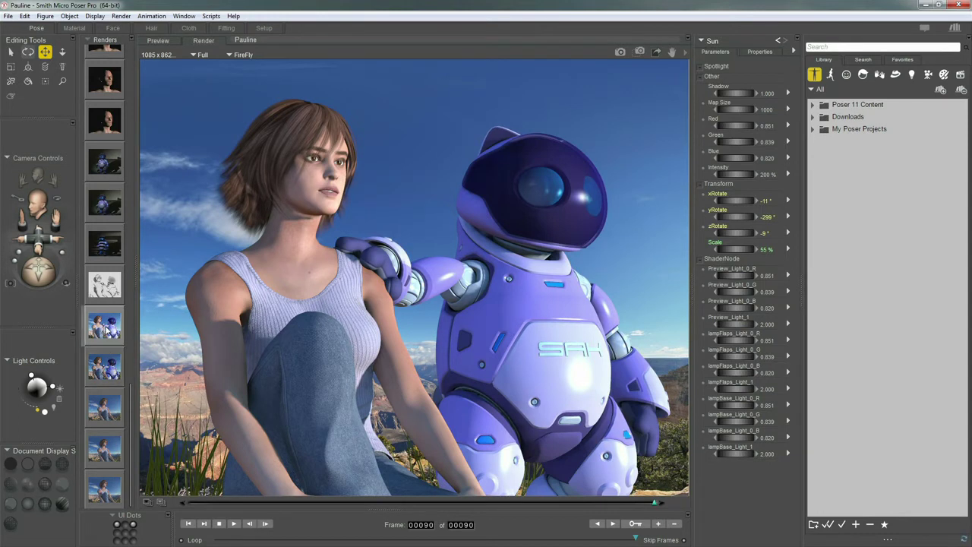
right_click(110, 364)
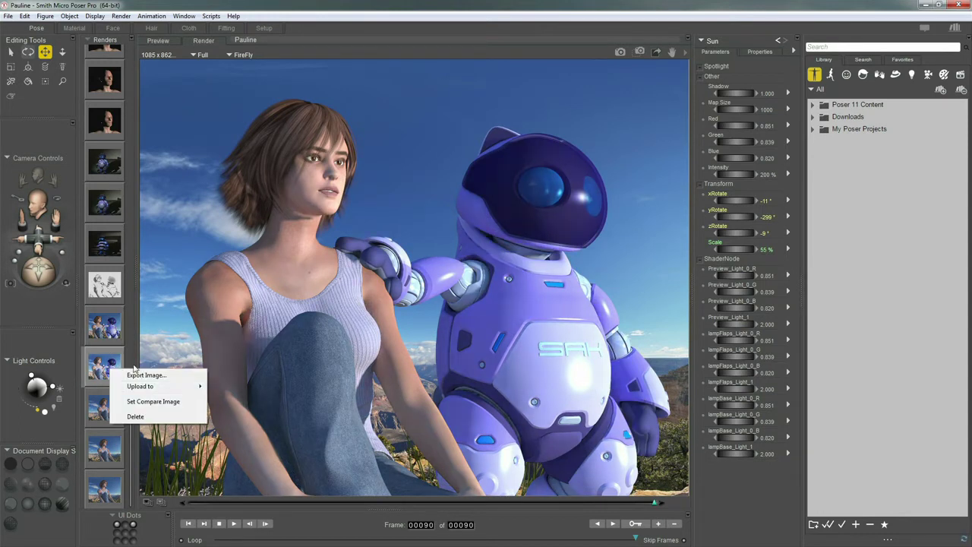
click(153, 402)
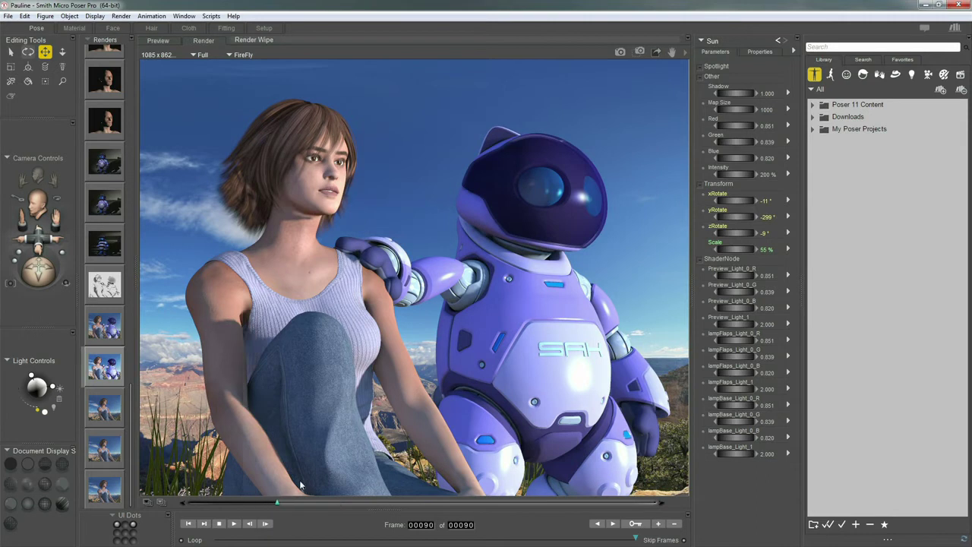
mouse_move(329, 477)
mouse_down()
mouse_move(395, 426)
mouse_move(653, 403)
mouse_move(408, 407)
mouse_move(427, 370)
mouse_move(666, 378)
mouse_move(635, 391)
mouse_move(517, 395)
mouse_move(444, 371)
mouse_move(426, 378)
mouse_move(490, 323)
mouse_move(611, 297)
mouse_move(525, 247)
mouse_move(471, 239)
mouse_move(547, 266)
mouse_move(568, 262)
mouse_move(486, 235)
mouse_move(550, 298)
mouse_move(684, 293)
mouse_up()
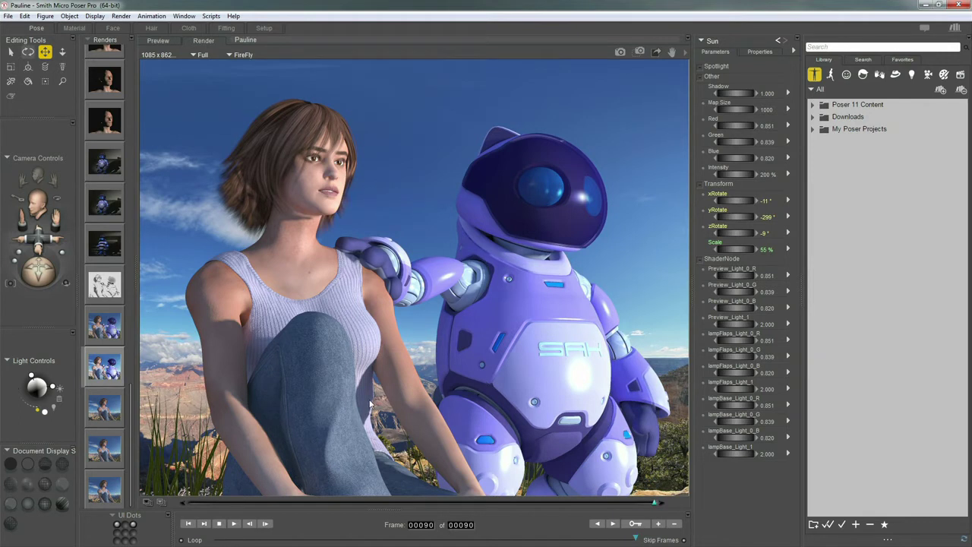
Tick Shadow only in FireFly Render Settings and view the white shadow-only render.
click(120, 16)
click(160, 138)
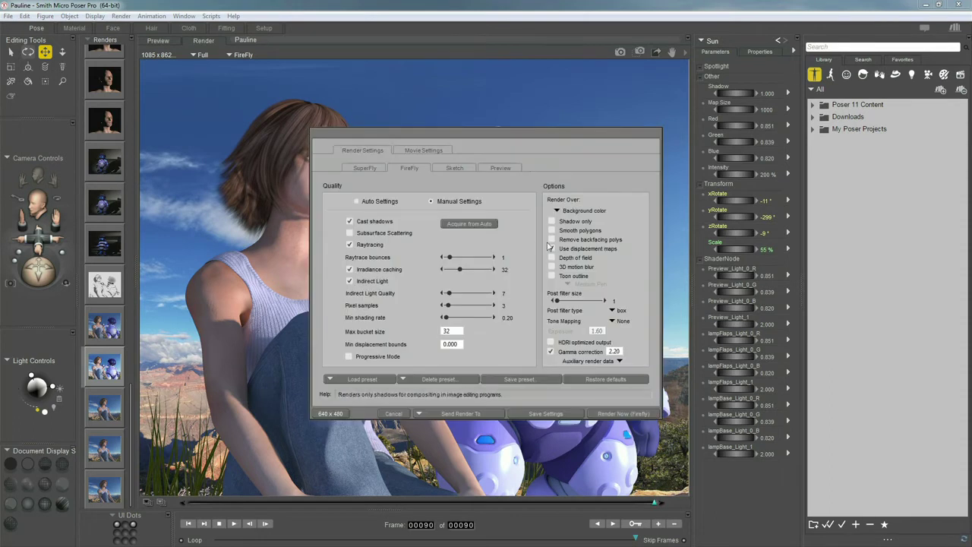
click(553, 222)
key(Escape)
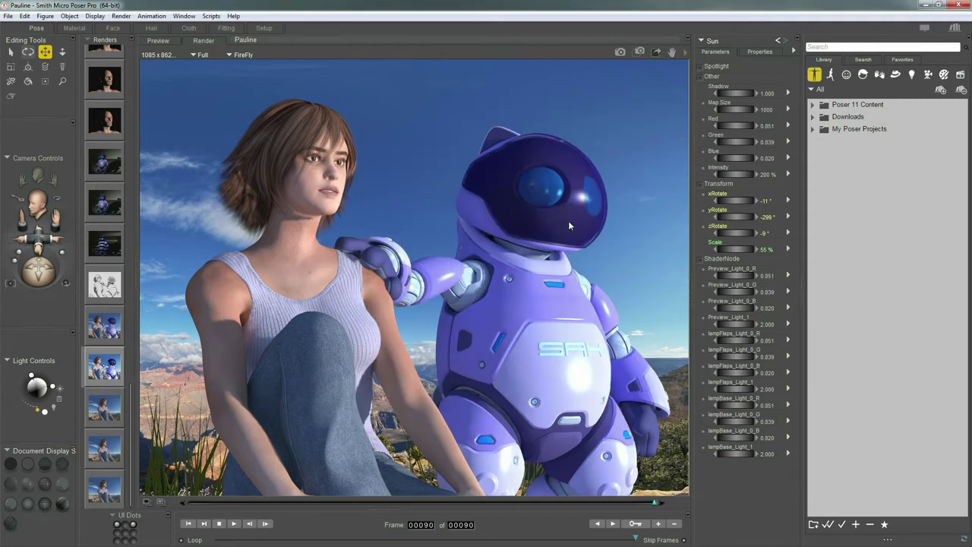
click(104, 284)
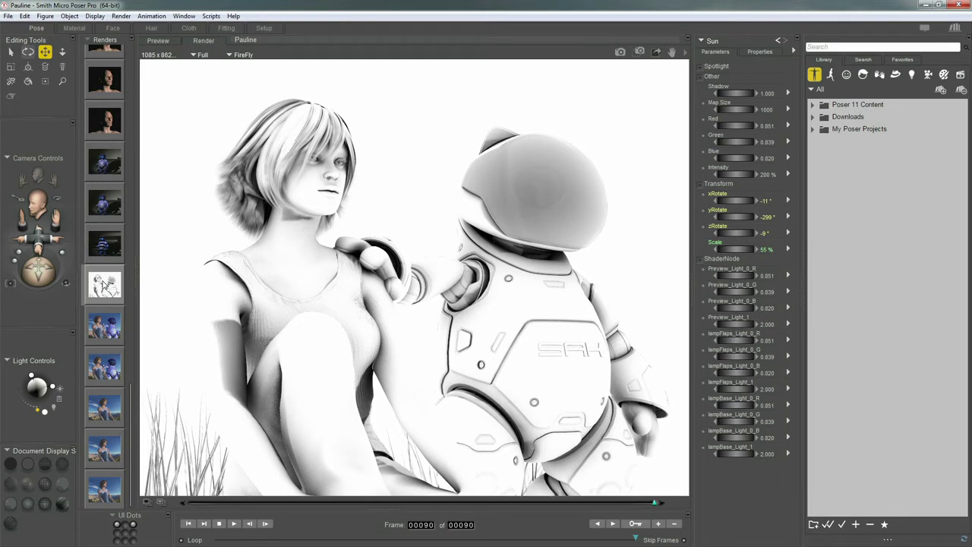
click(164, 42)
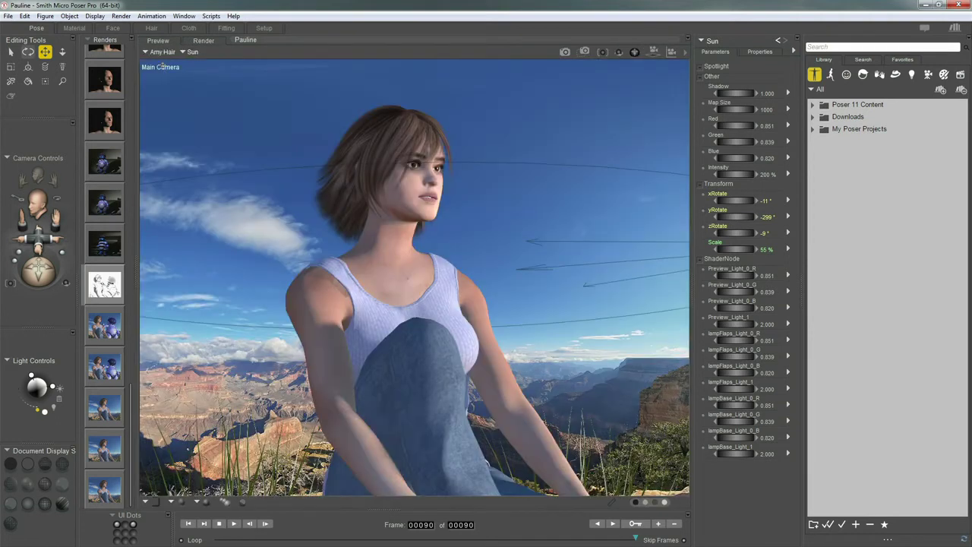
click(75, 28)
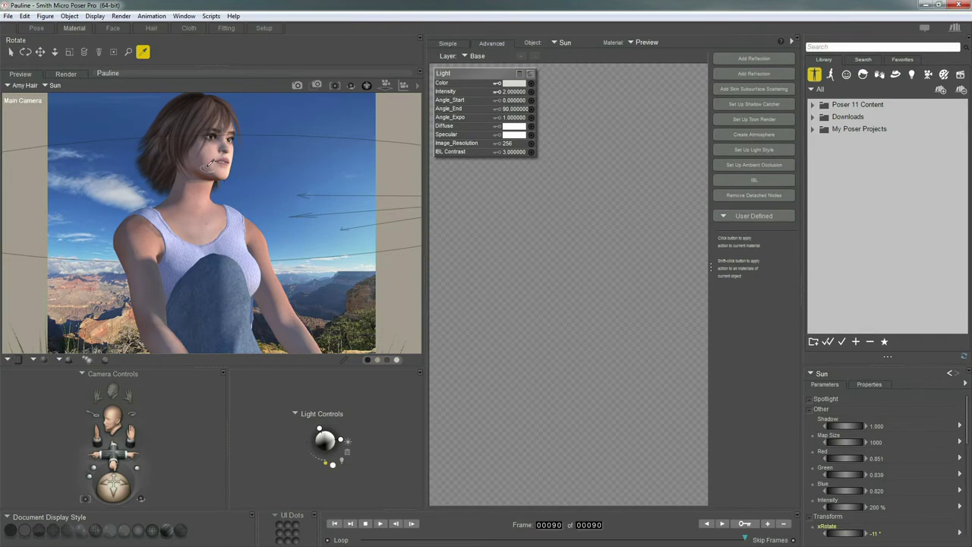
click(211, 156)
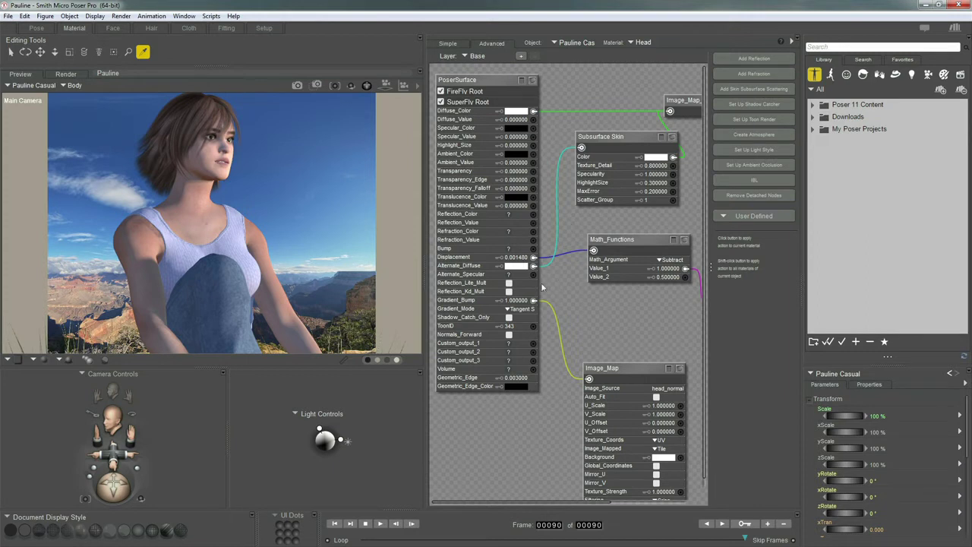
click(38, 28)
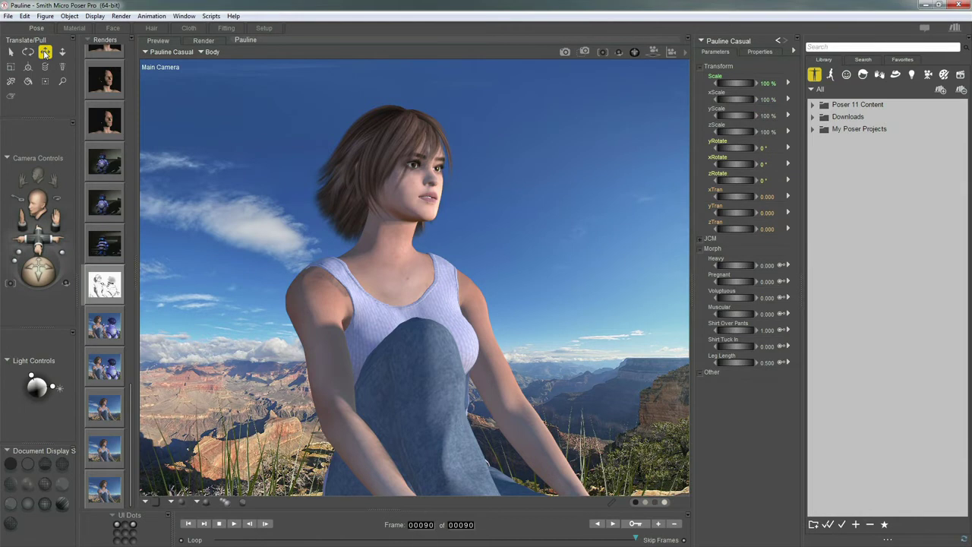
Open the recent scene Robo Kitty Glow.pz3 from the File menu.
click(107, 243)
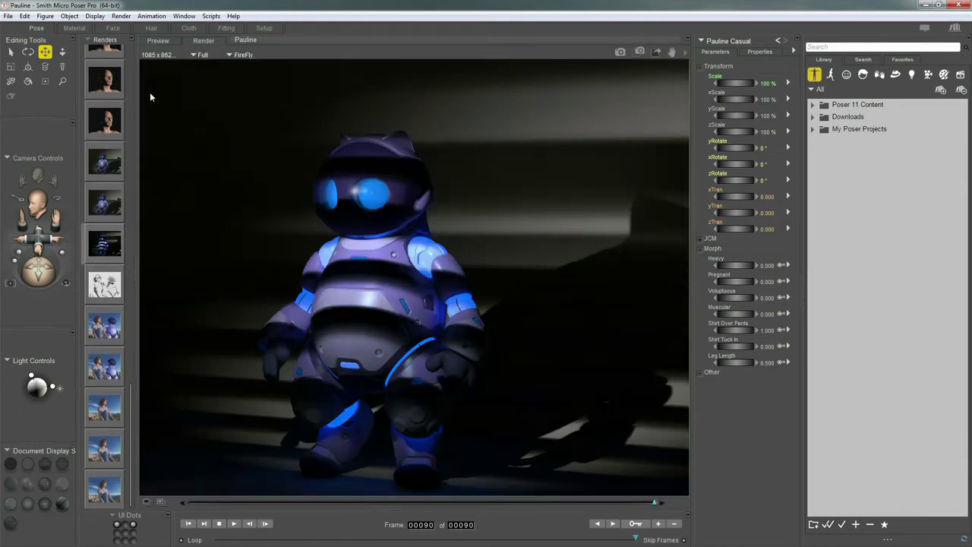
click(159, 41)
click(8, 16)
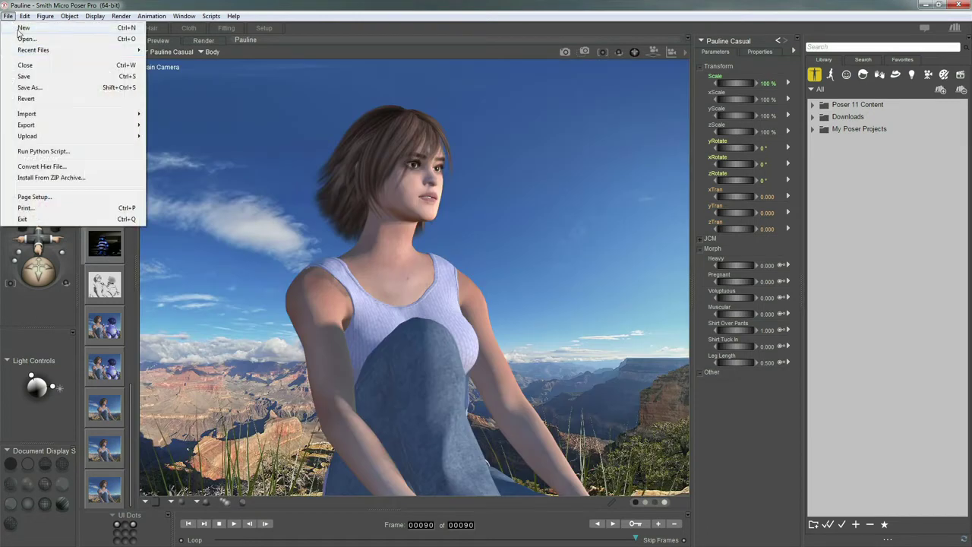
mouse_move(54, 50)
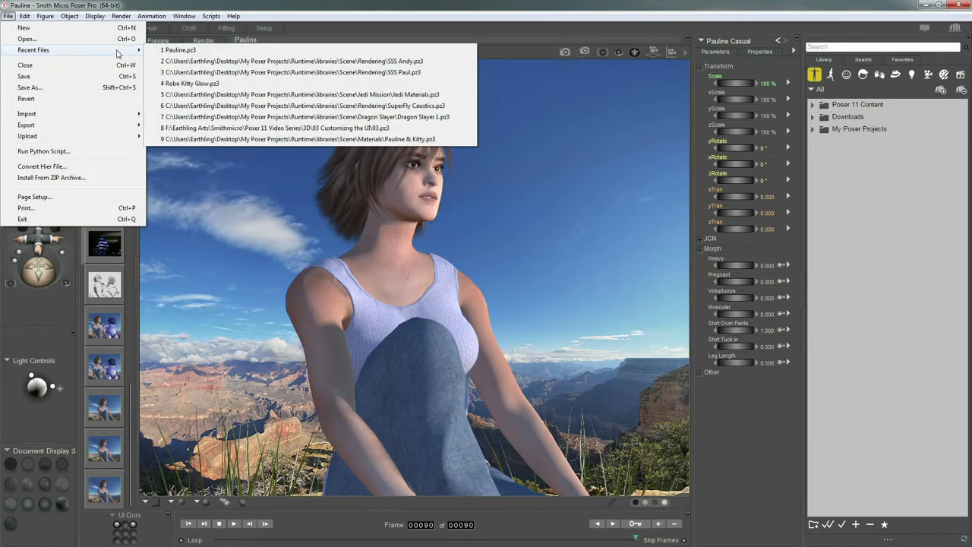
click(249, 85)
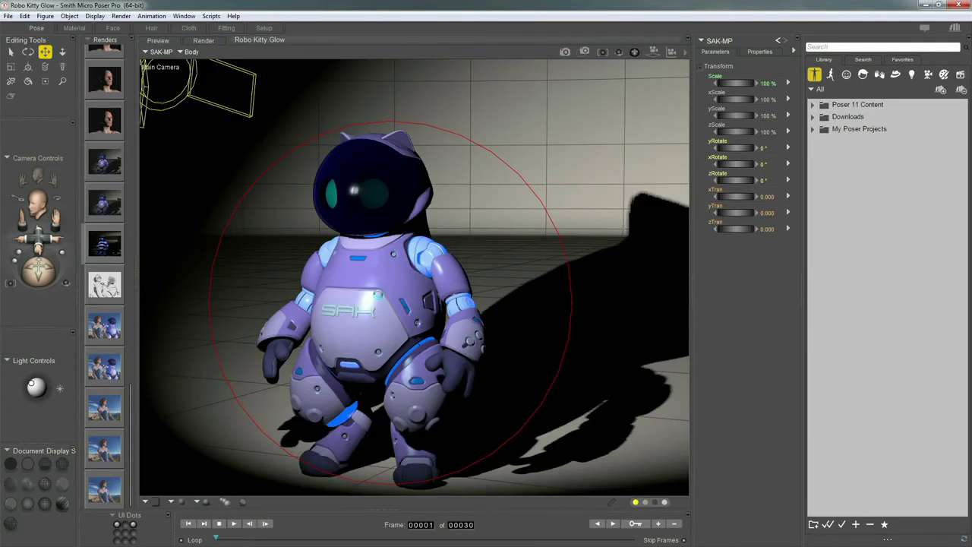
View the earlier blue-glow FireFly render of the robot.
click(101, 248)
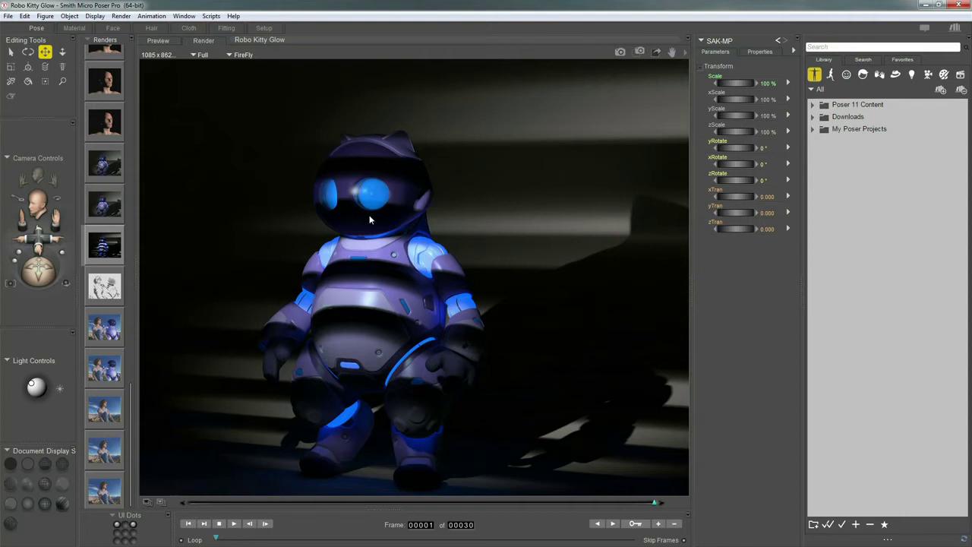
click(165, 41)
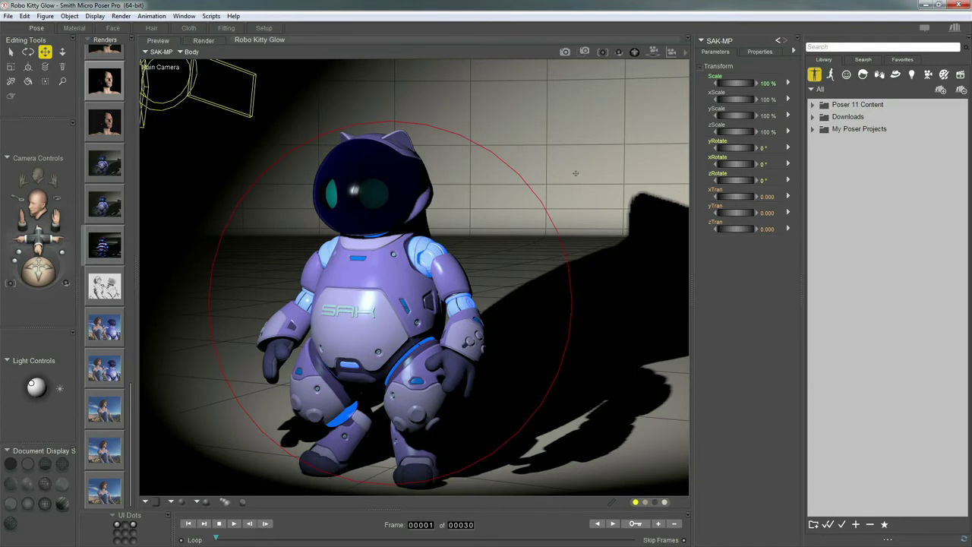
click(100, 240)
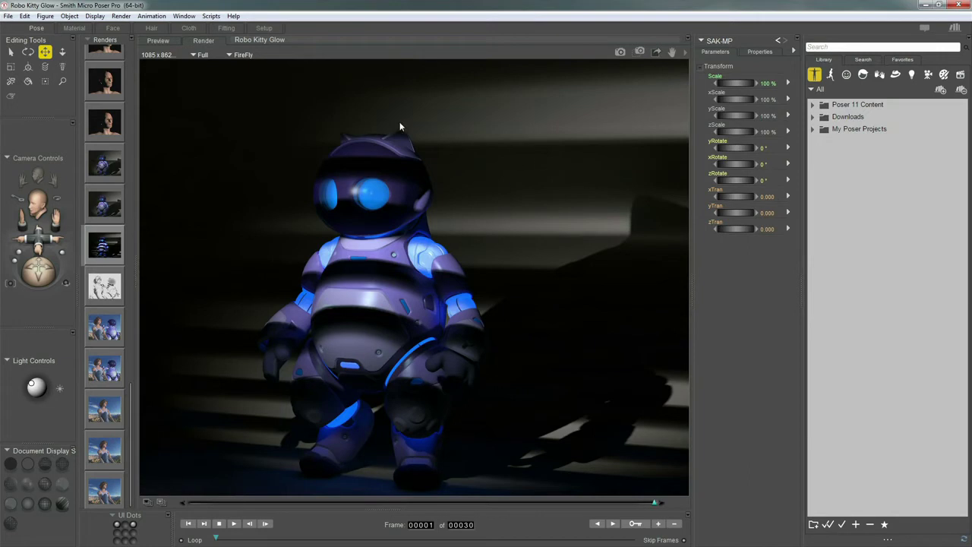
Enable Toon outline in Render Settings and render the robot with FireFly.
click(168, 43)
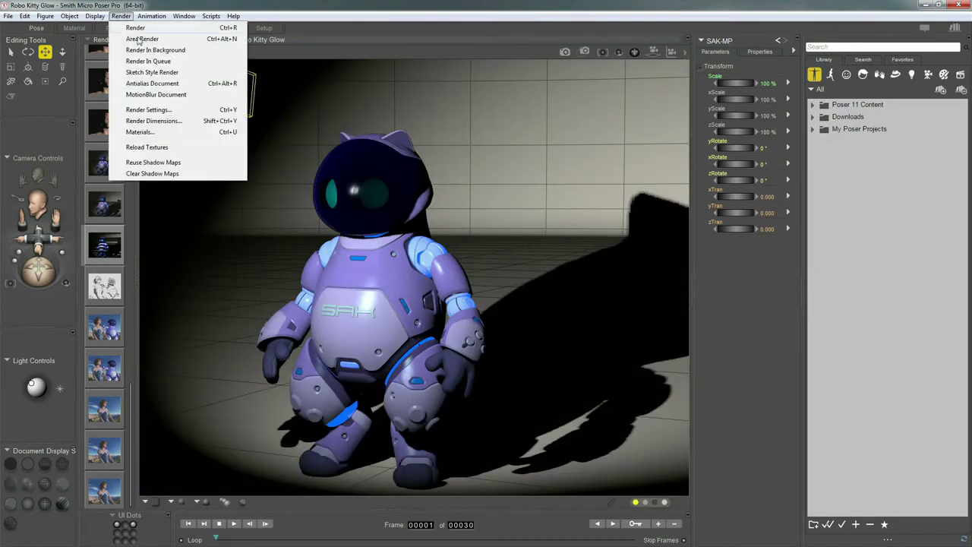
click(173, 115)
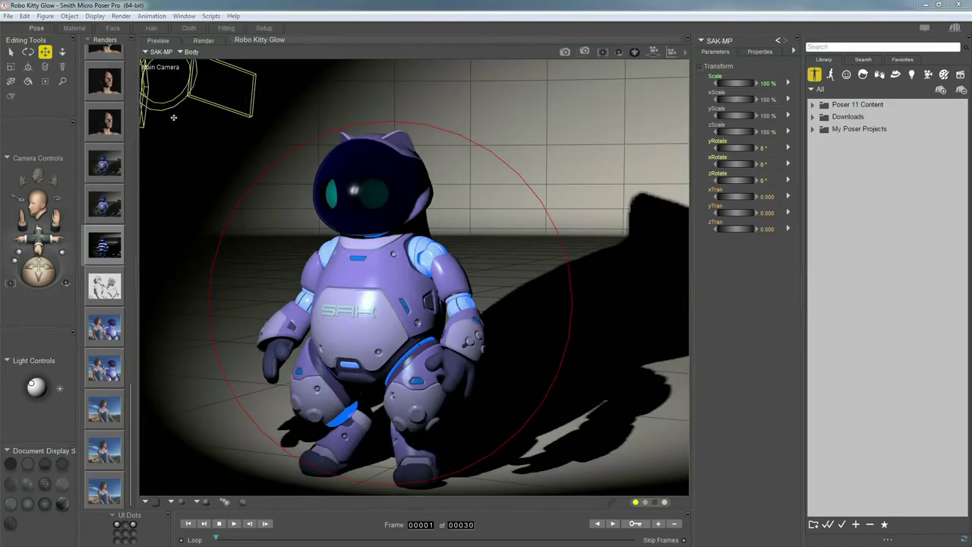
click(552, 277)
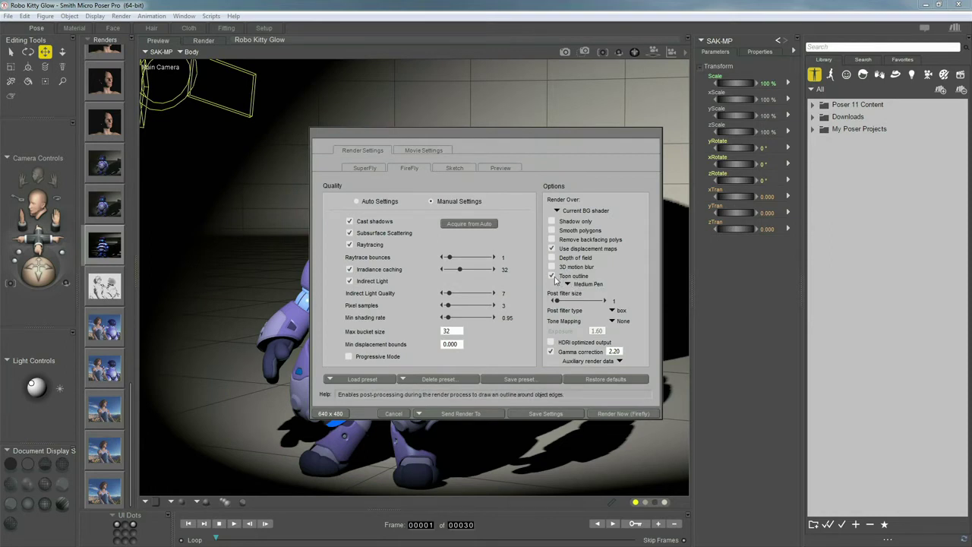
click(623, 414)
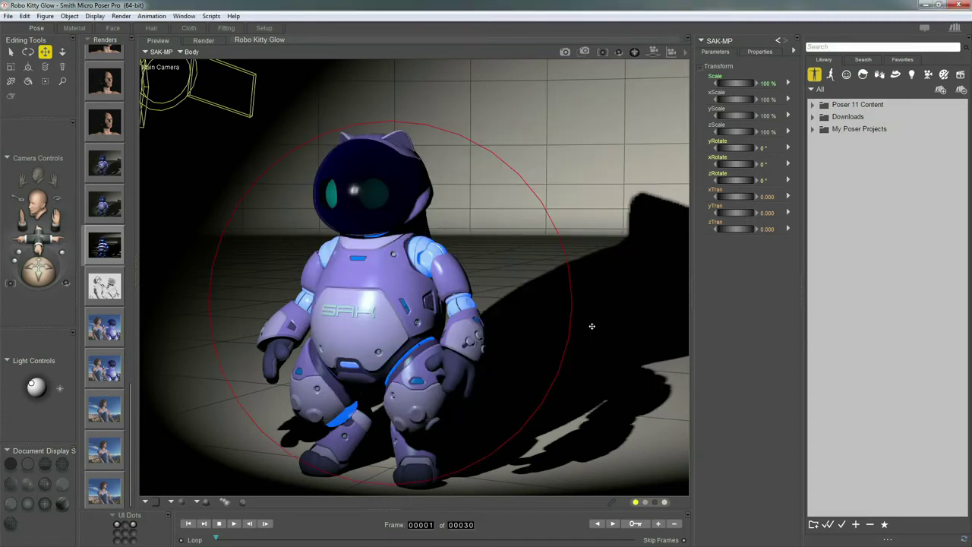
Compare the new outlined robot render against previous robot renders in the Renders strip.
click(107, 208)
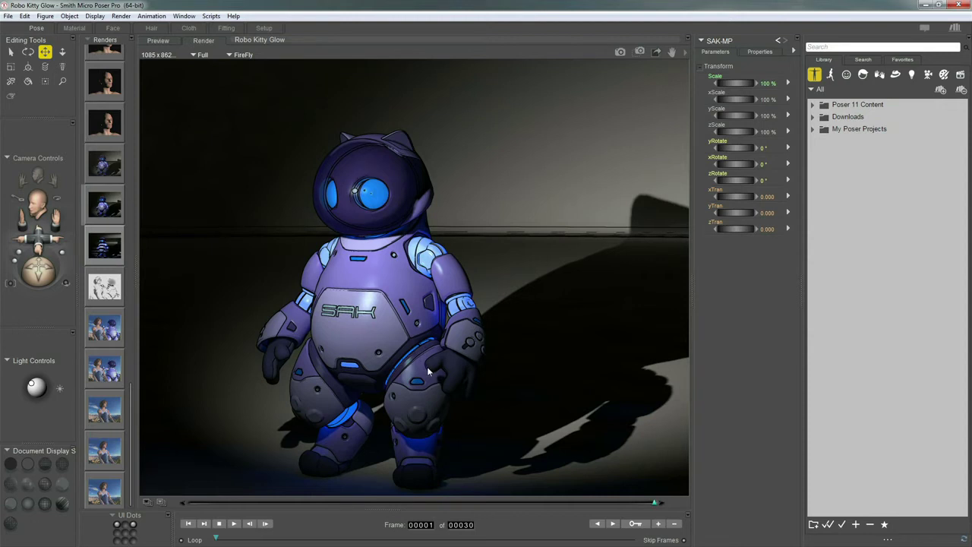
click(101, 168)
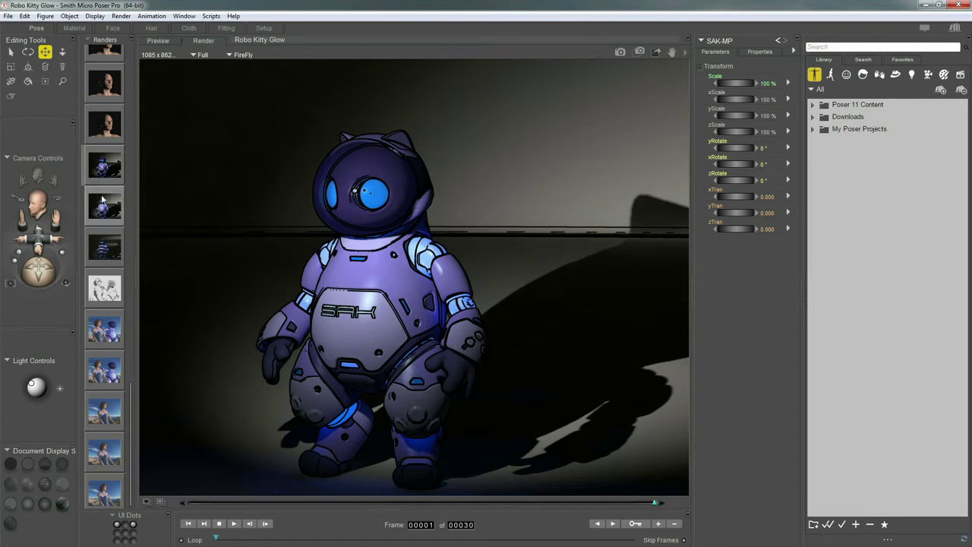
click(99, 199)
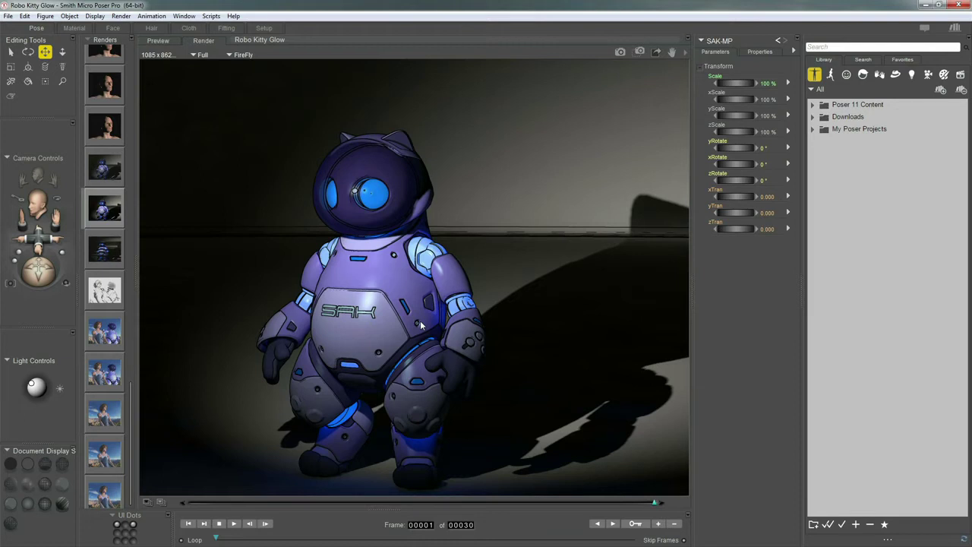
Open the SSS Paul scene from the recent files list.
click(158, 40)
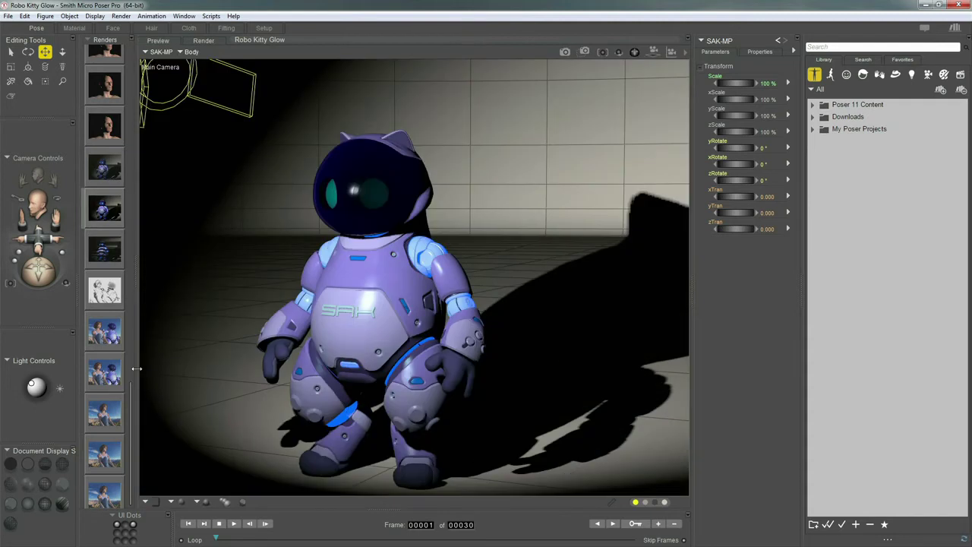
click(9, 16)
mouse_move(46, 50)
click(239, 103)
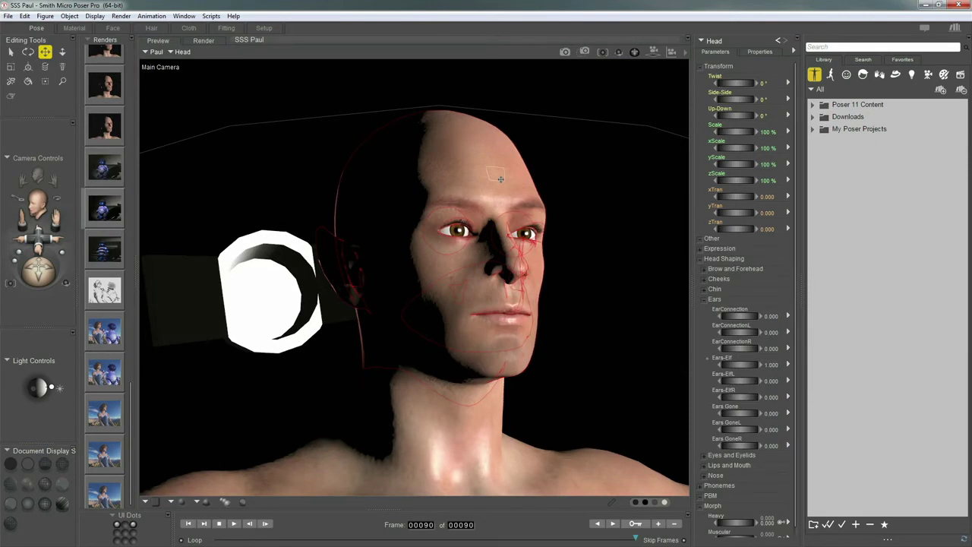
Add the Paul figure from Poser 11 Content > People > Paul in the Library.
click(813, 106)
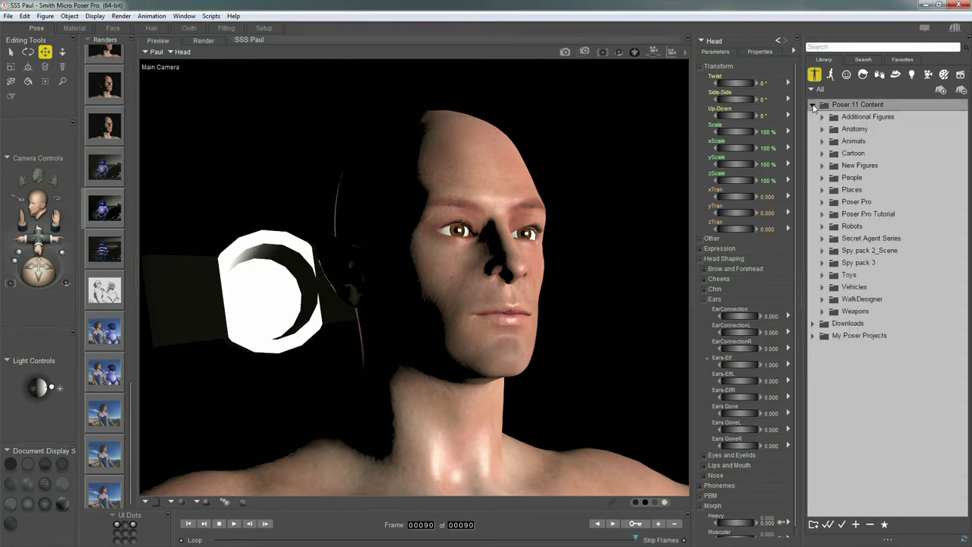
click(822, 178)
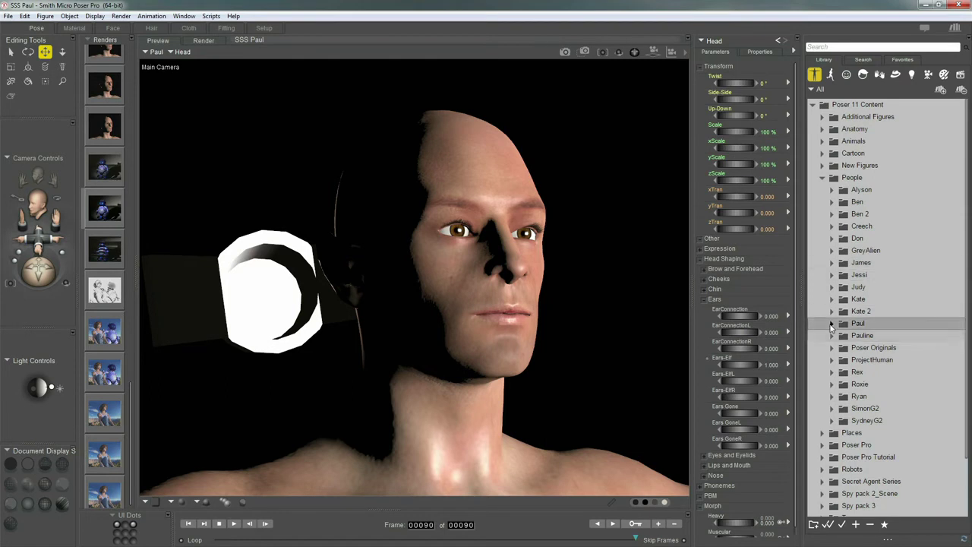
click(832, 325)
click(866, 383)
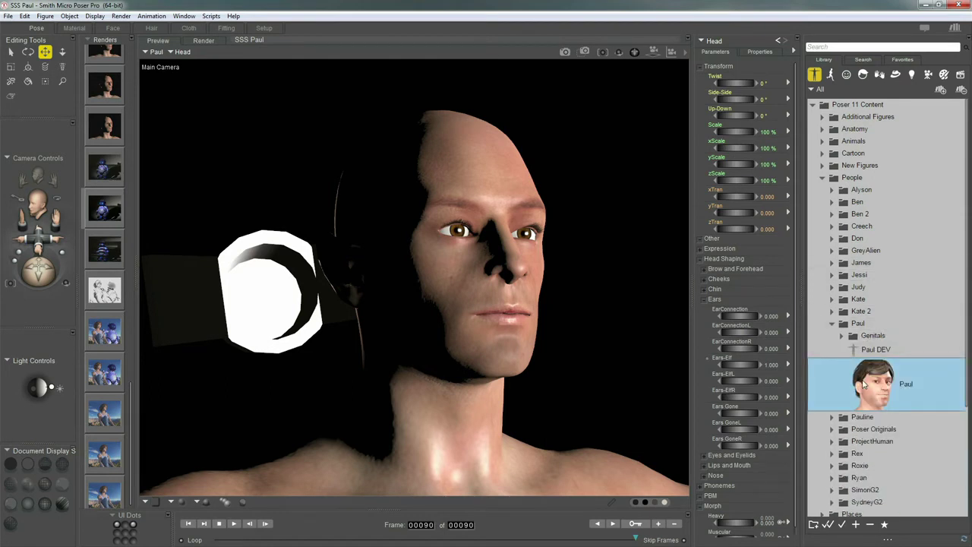
double_click(867, 386)
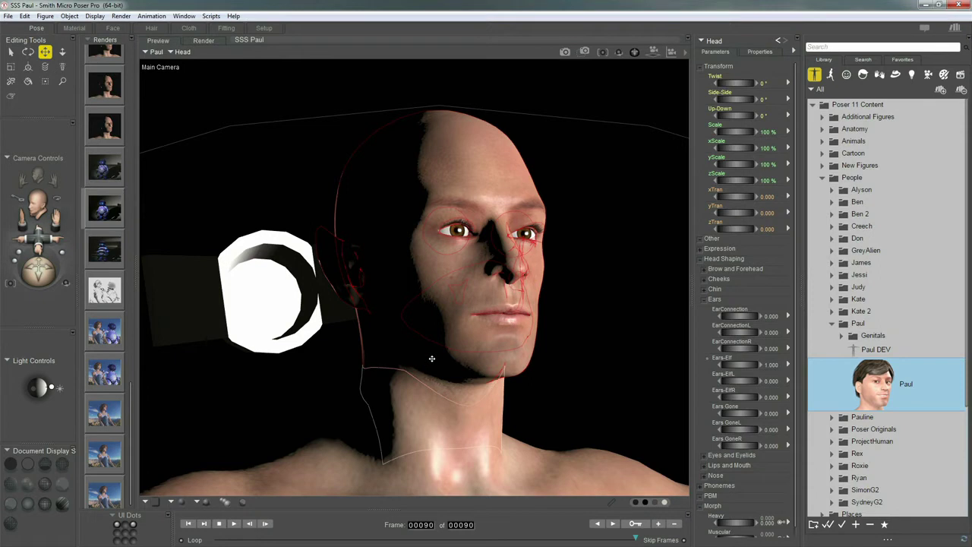
Check that Paul's head has the Ears-Elf morph at 1.000 under Head Shaping > Ears.
click(60, 389)
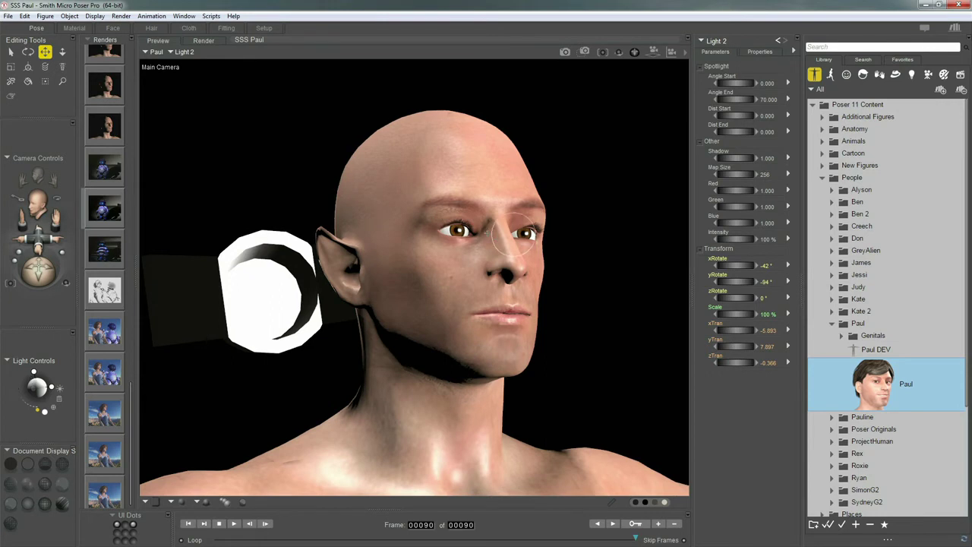
click(469, 268)
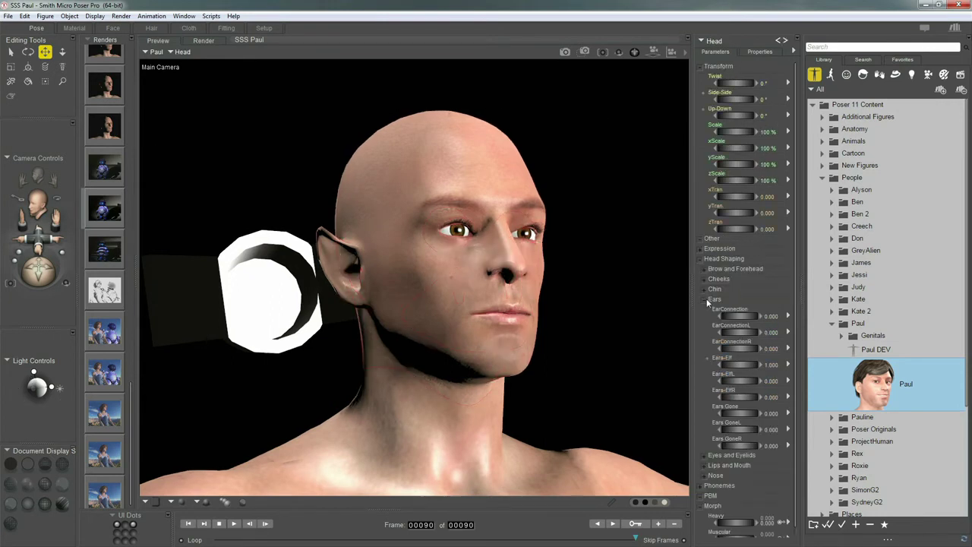
click(707, 299)
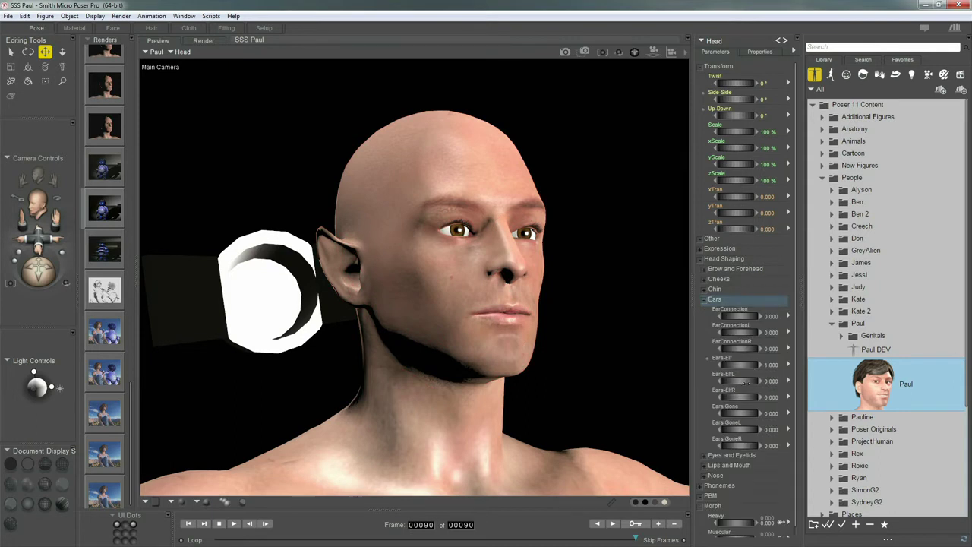
click(737, 364)
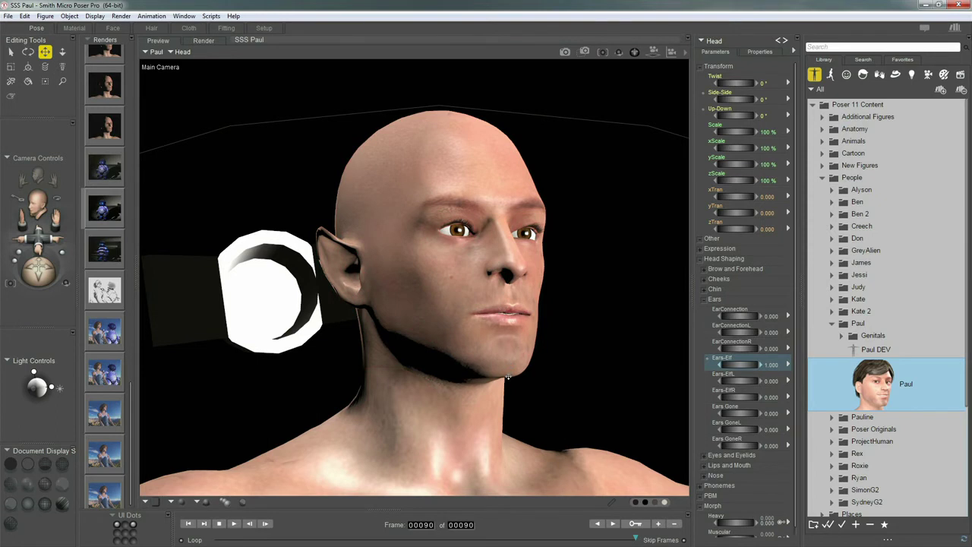
click(507, 376)
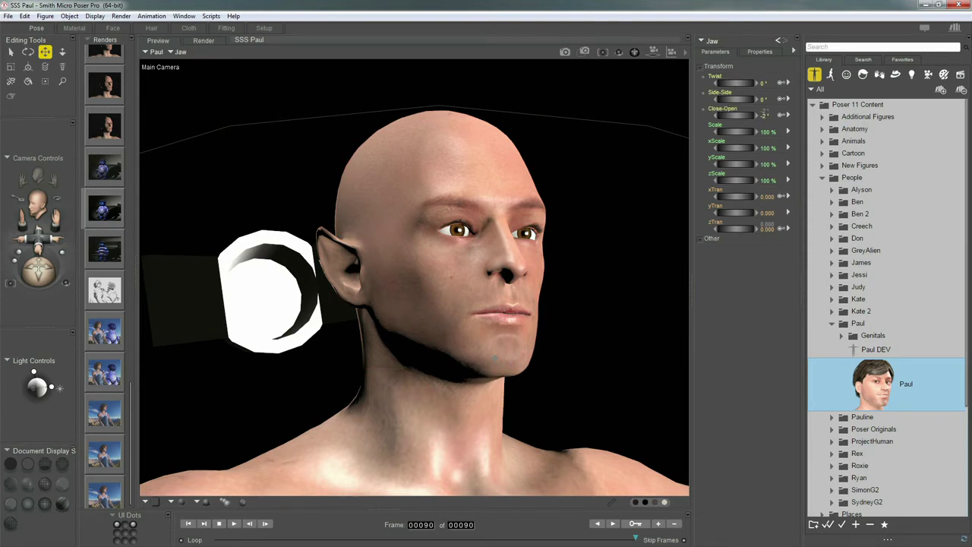
Delete Light 2 from the scene.
drag(35, 375, 55, 403)
click(57, 401)
key(Return)
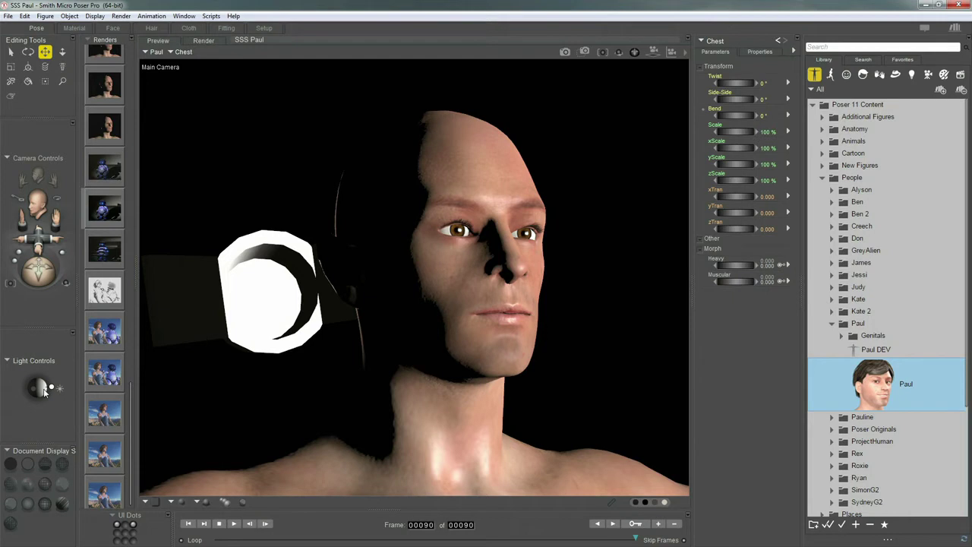
Select the Sun and Light 1, then show the earlier Paul head render from Renders.
click(51, 389)
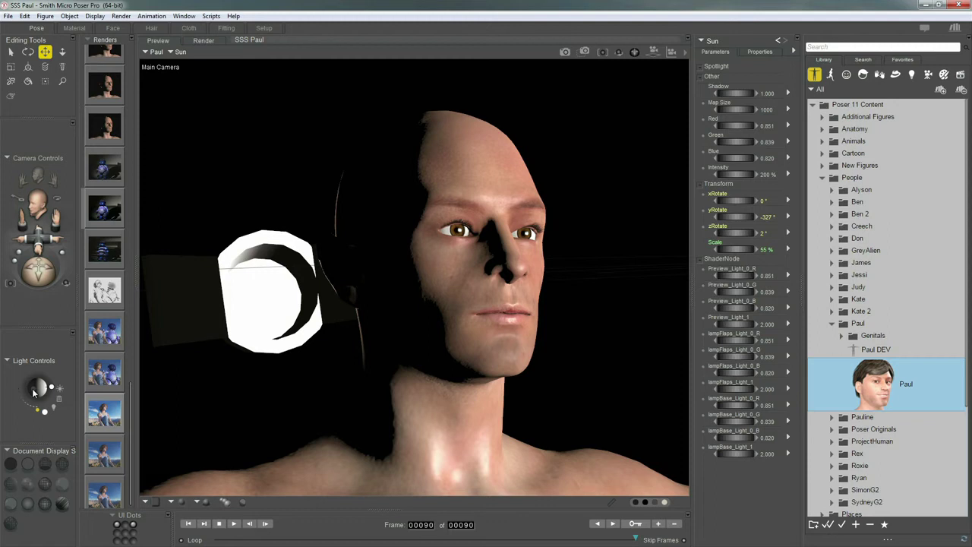
click(263, 292)
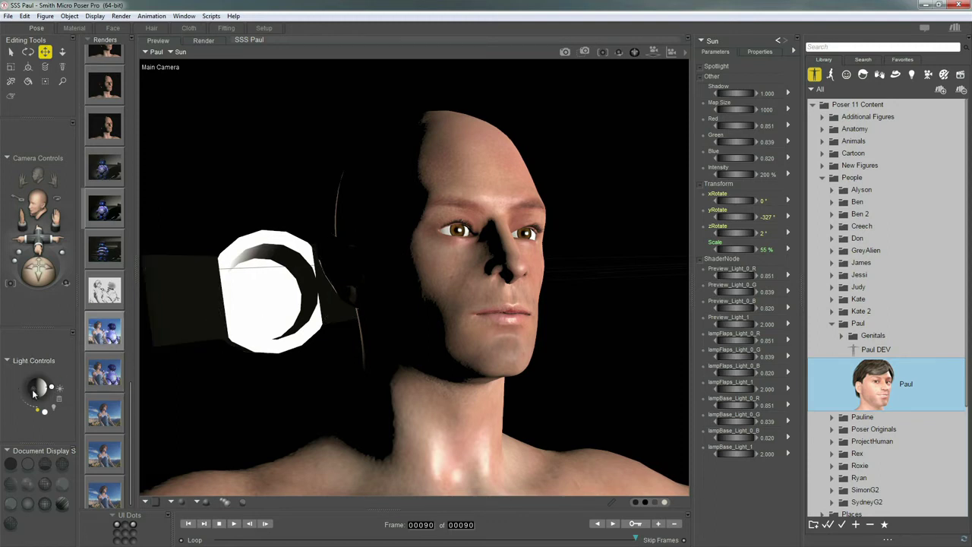
click(273, 310)
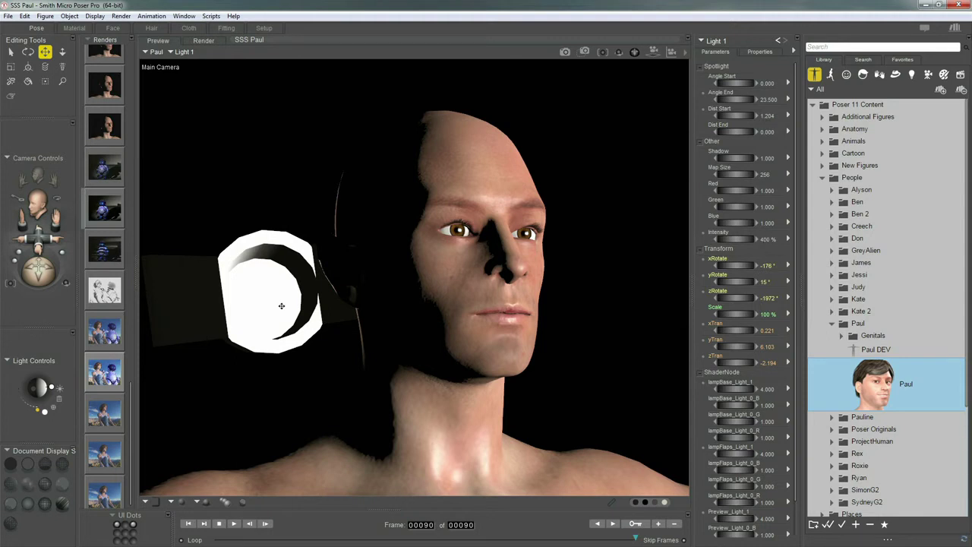
drag(131, 404, 128, 373)
click(110, 308)
click(116, 236)
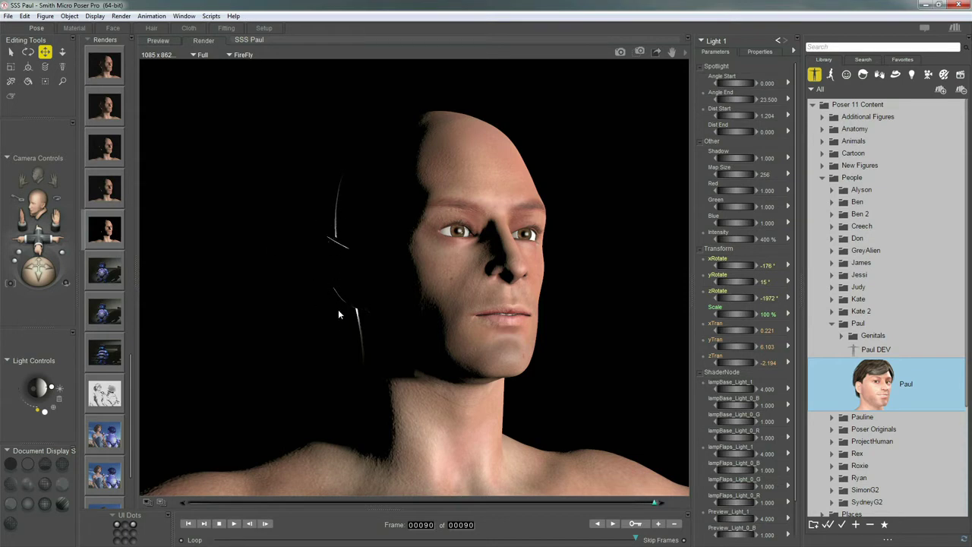
Display the fifth saved FireFly render, with Light 1 rimming the back of Paul's skull.
click(160, 40)
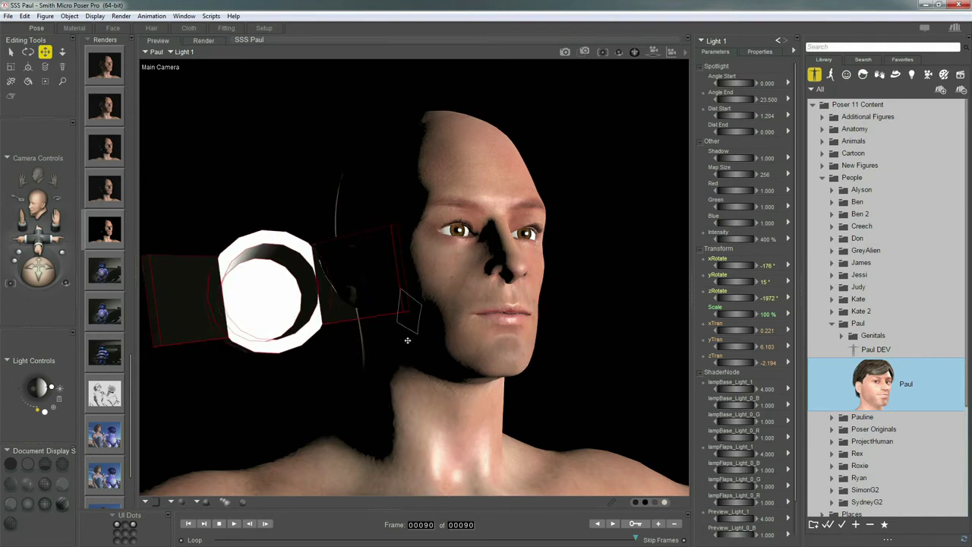
click(106, 232)
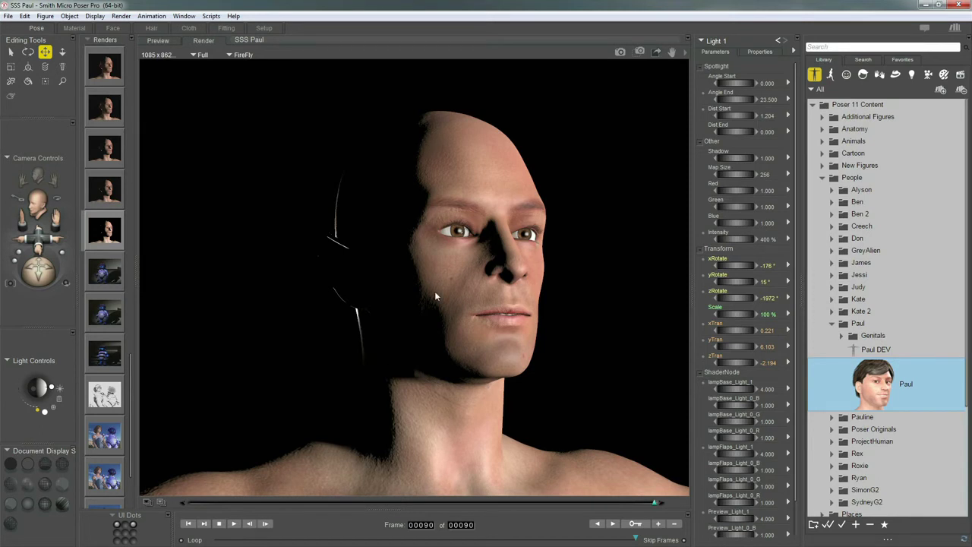
Review the FireFly render settings unchanged, then show the fourth render with Paul's glowing red ear.
click(121, 16)
click(161, 110)
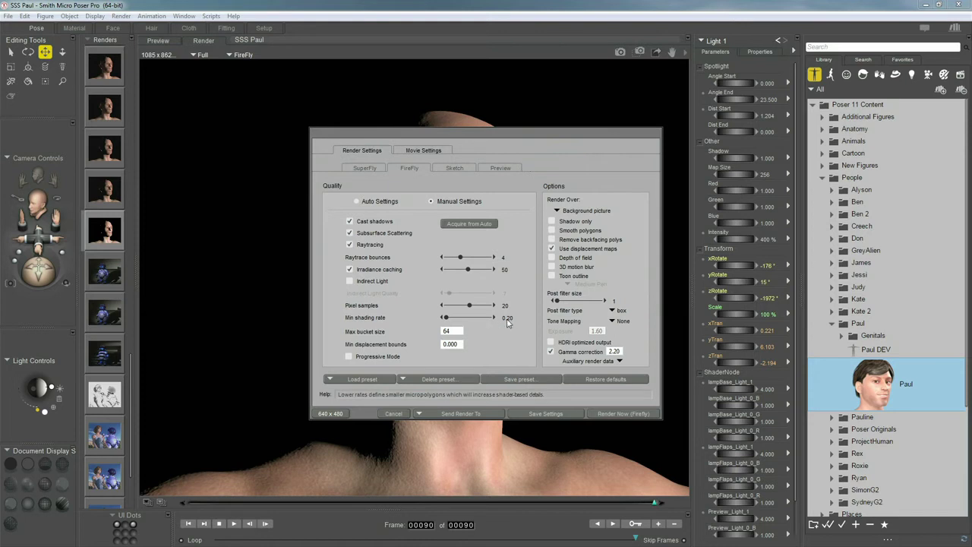
key(Escape)
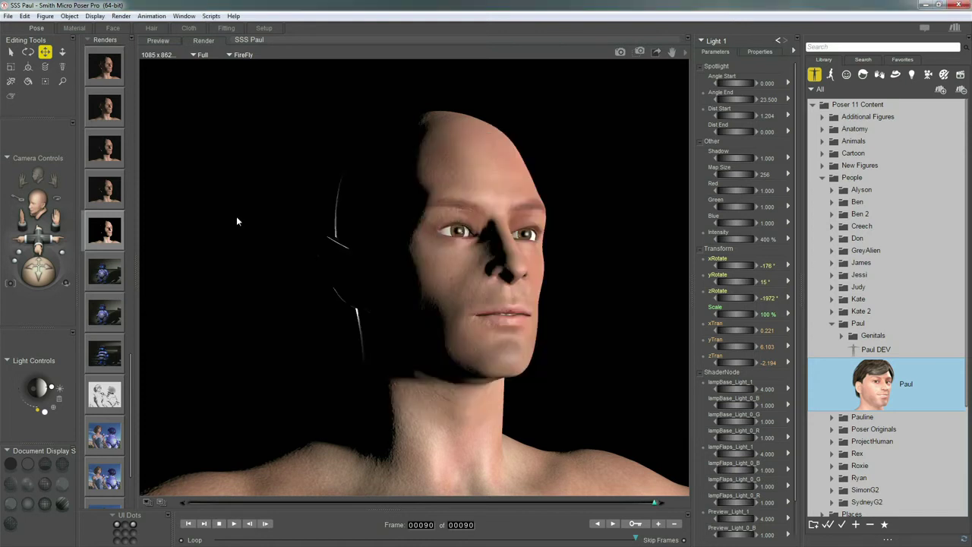
click(106, 193)
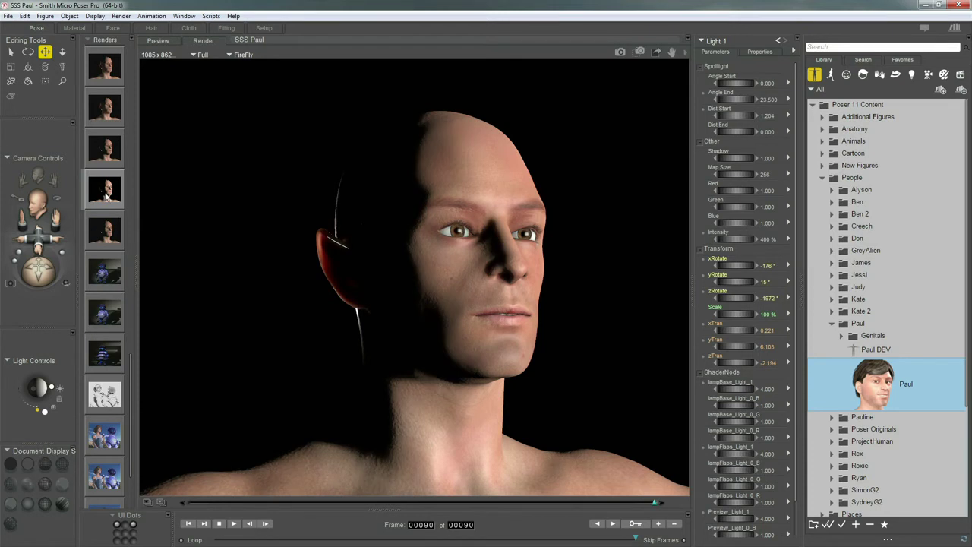
Set the fifth render as compare image and wipe it against the red-ear render.
right_click(107, 228)
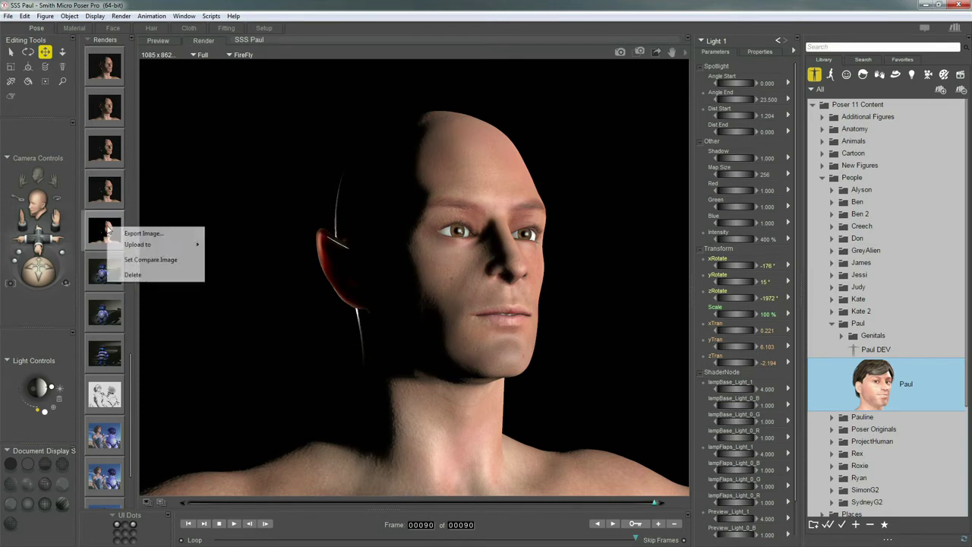
click(148, 260)
drag(357, 503, 668, 487)
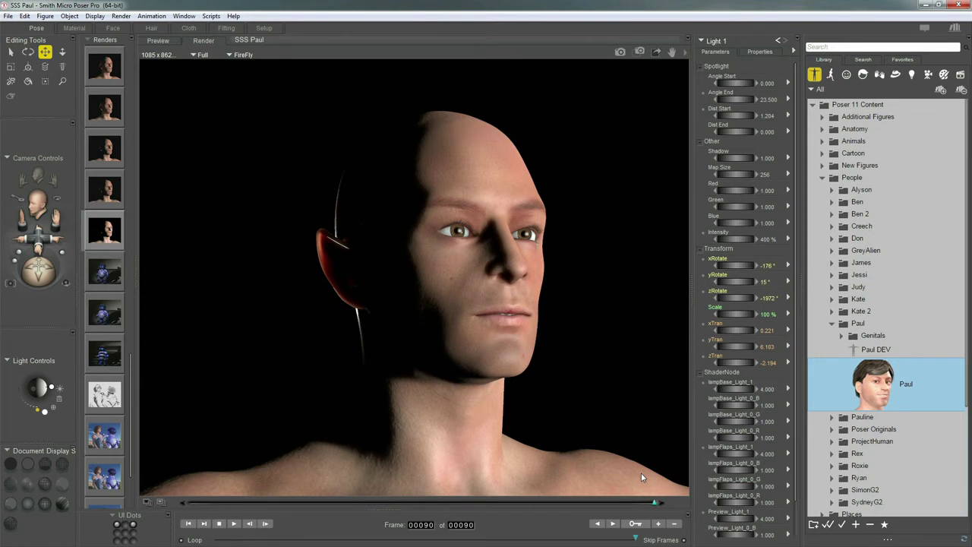
mouse_move(563, 502)
mouse_down()
mouse_move(260, 497)
mouse_move(252, 433)
mouse_move(217, 424)
mouse_up()
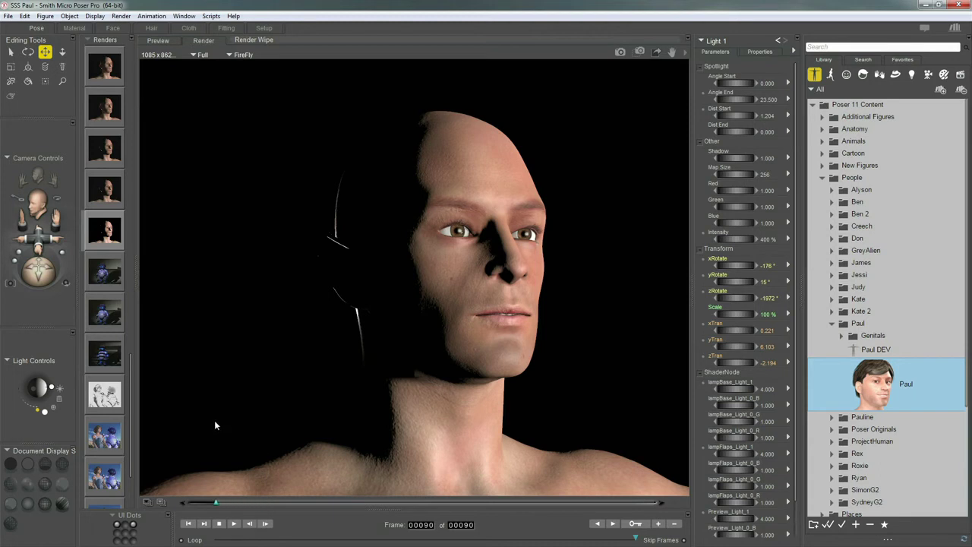
mouse_move(215, 426)
mouse_down()
mouse_move(576, 397)
mouse_move(659, 402)
mouse_move(649, 415)
mouse_up()
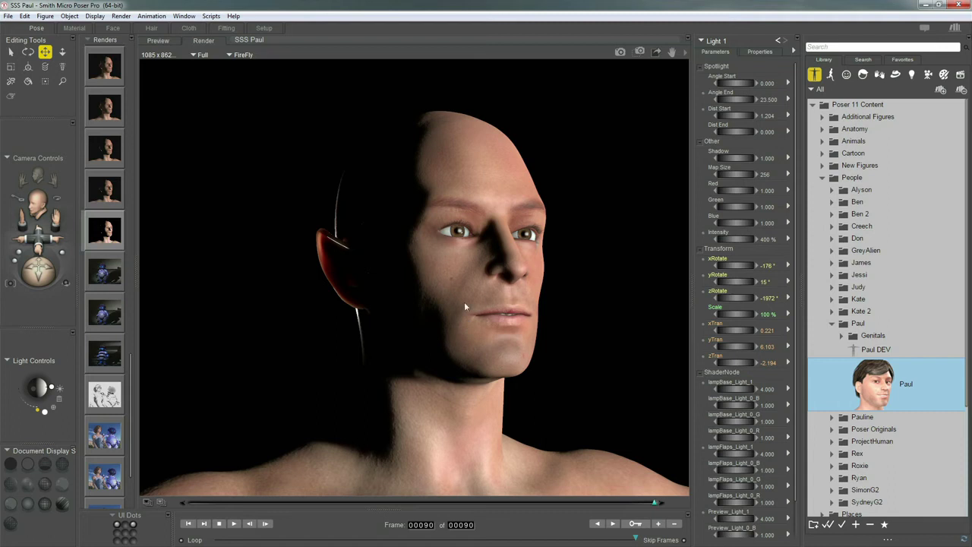
click(605, 502)
mouse_move(605, 502)
mouse_down()
mouse_move(227, 472)
mouse_move(558, 477)
mouse_move(290, 445)
mouse_move(421, 408)
mouse_move(548, 407)
mouse_move(395, 388)
mouse_move(372, 333)
mouse_move(304, 377)
mouse_up()
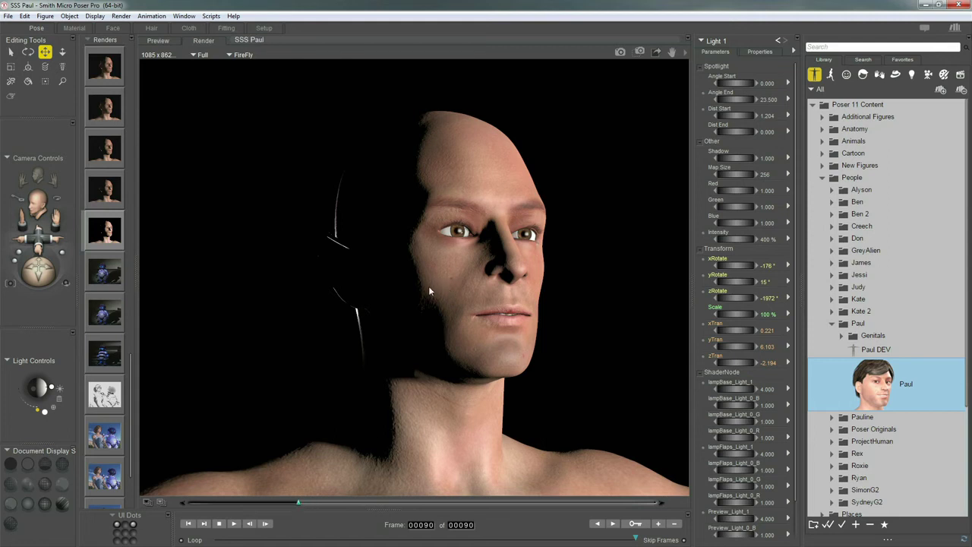
mouse_move(272, 505)
mouse_down()
mouse_move(627, 494)
mouse_move(213, 488)
mouse_up()
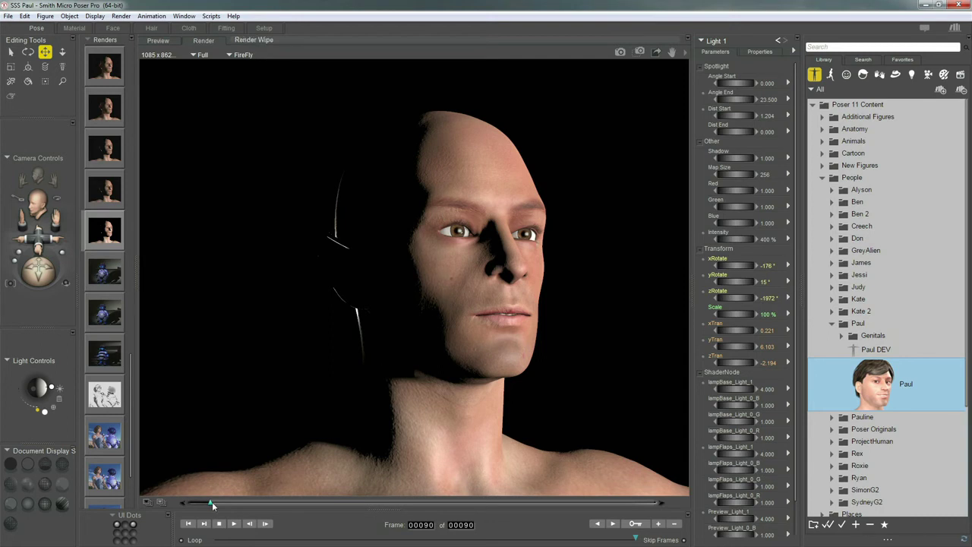
mouse_move(212, 501)
mouse_down()
mouse_move(410, 503)
mouse_move(537, 484)
mouse_up()
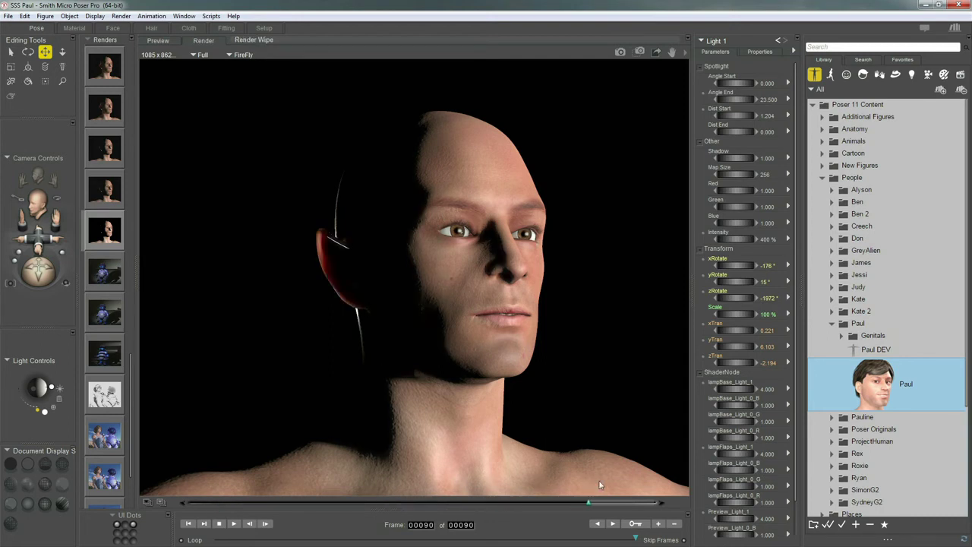
drag(614, 481, 643, 489)
Enable Indirect Light on the FireFly settings tab, then browse the third and newest Paul renders.
click(121, 16)
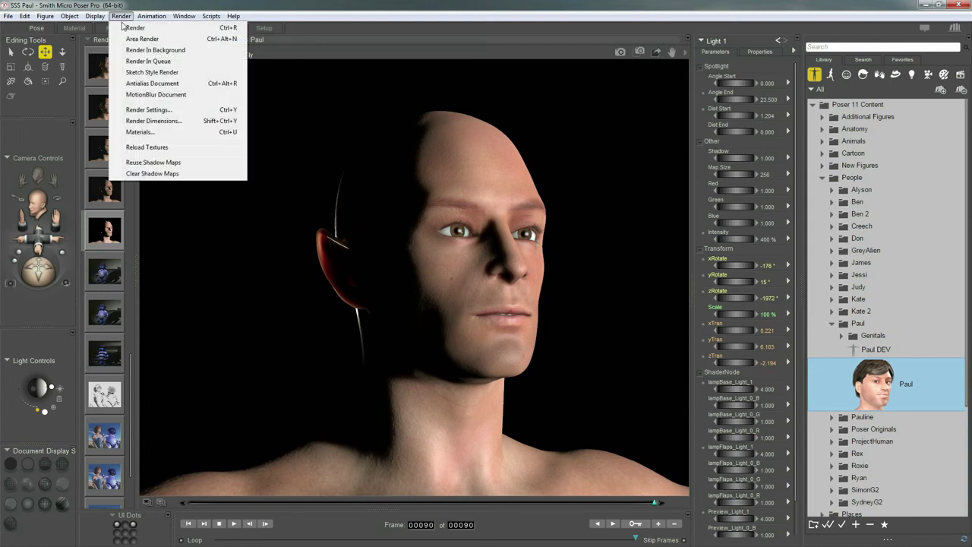
click(159, 111)
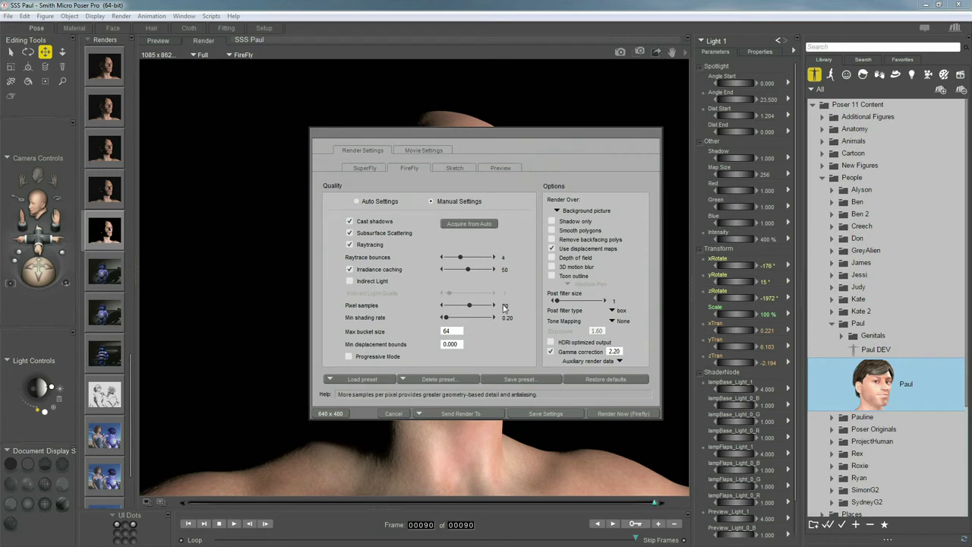
key(Escape)
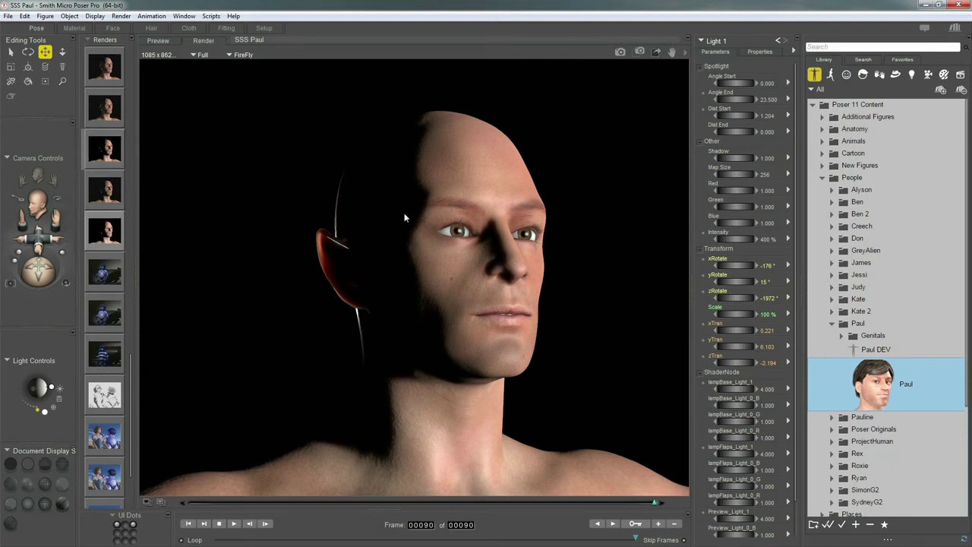
click(122, 18)
click(162, 111)
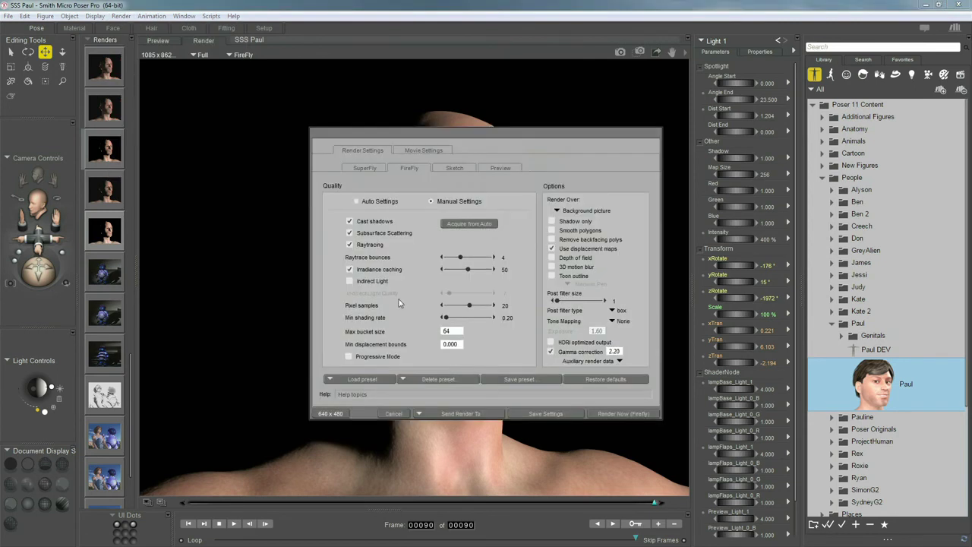
click(350, 282)
key(Escape)
click(105, 150)
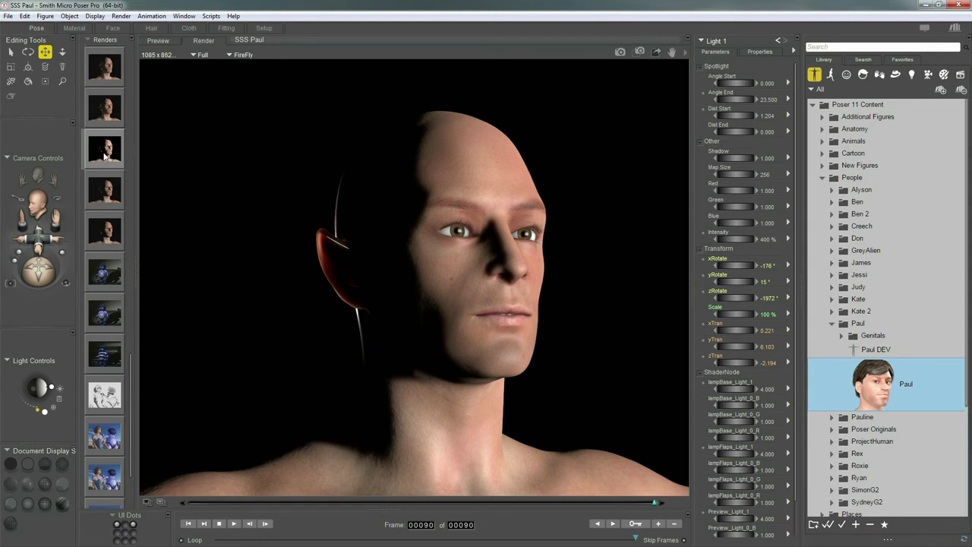
click(103, 113)
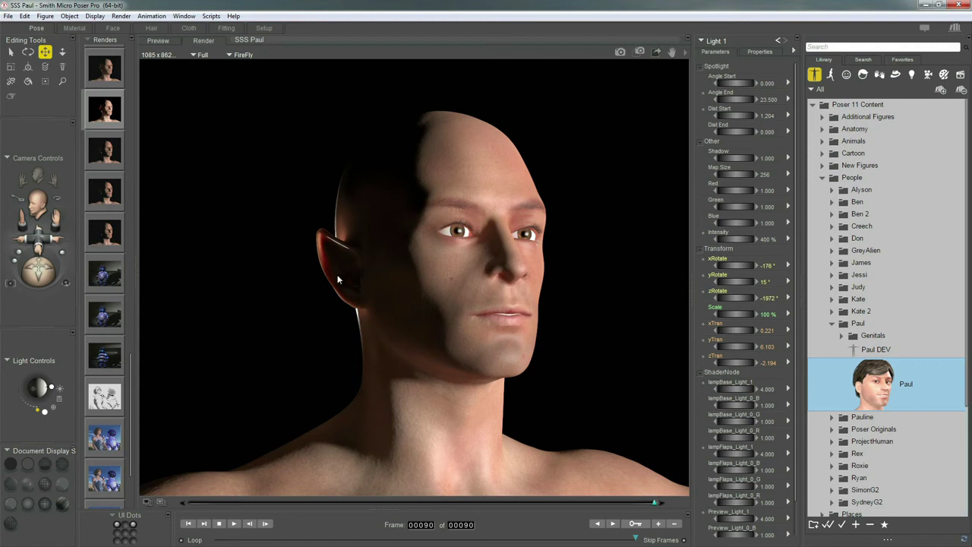
Confirm the Sun light's ambient occlusion with 3 samples in Scene AO Options, then show the latest render.
click(104, 68)
click(164, 43)
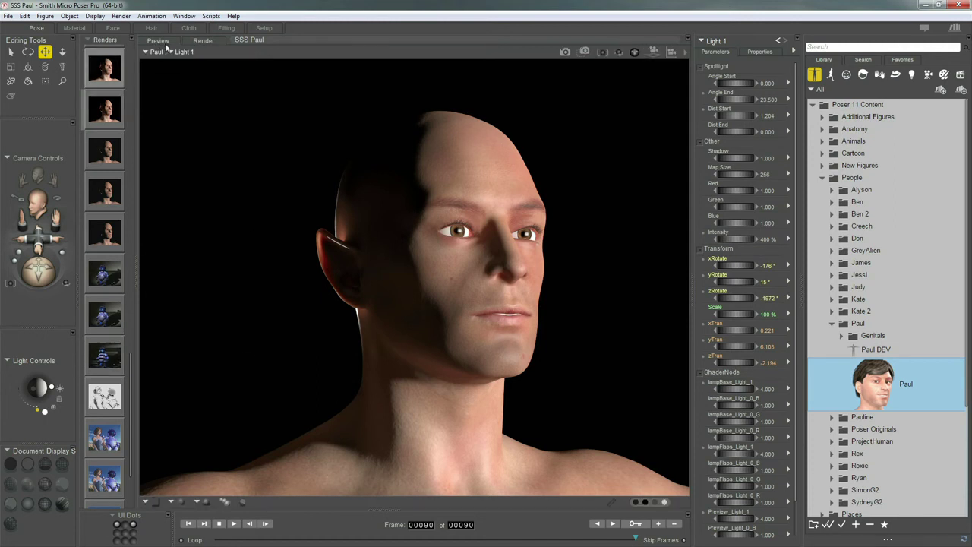
click(53, 390)
click(760, 52)
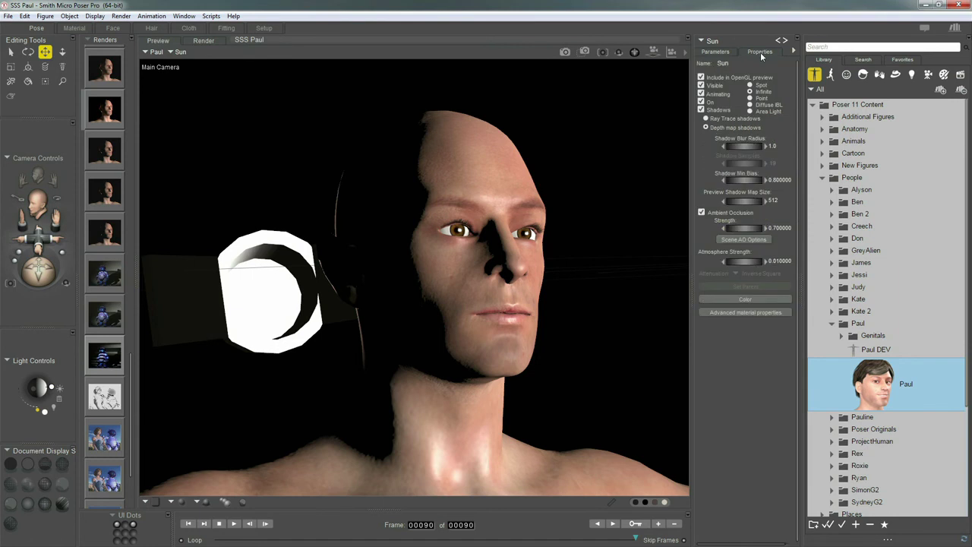
click(731, 240)
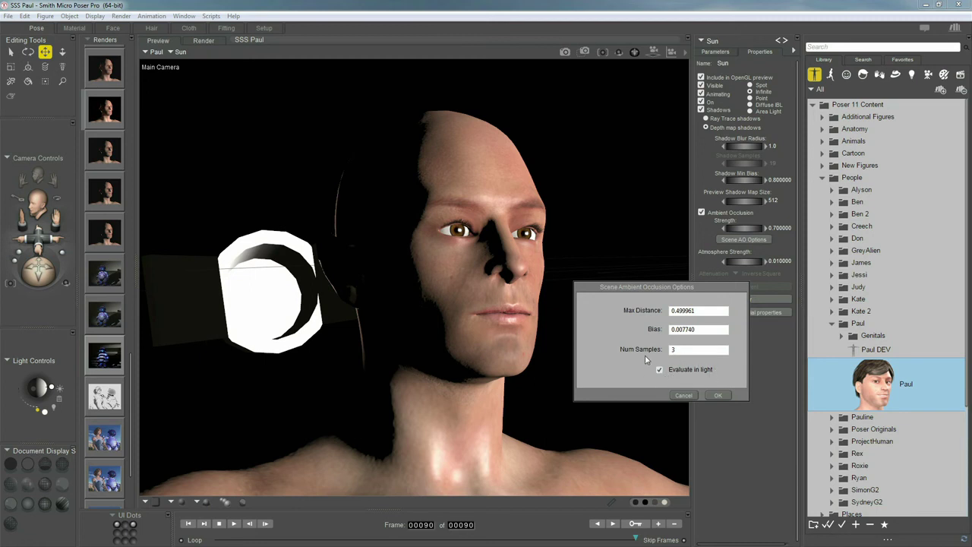
click(717, 395)
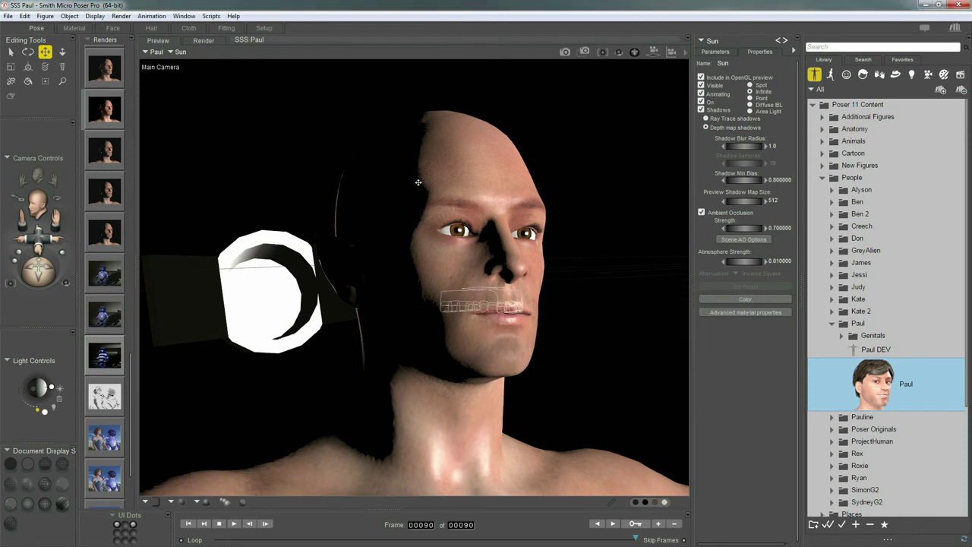
click(104, 111)
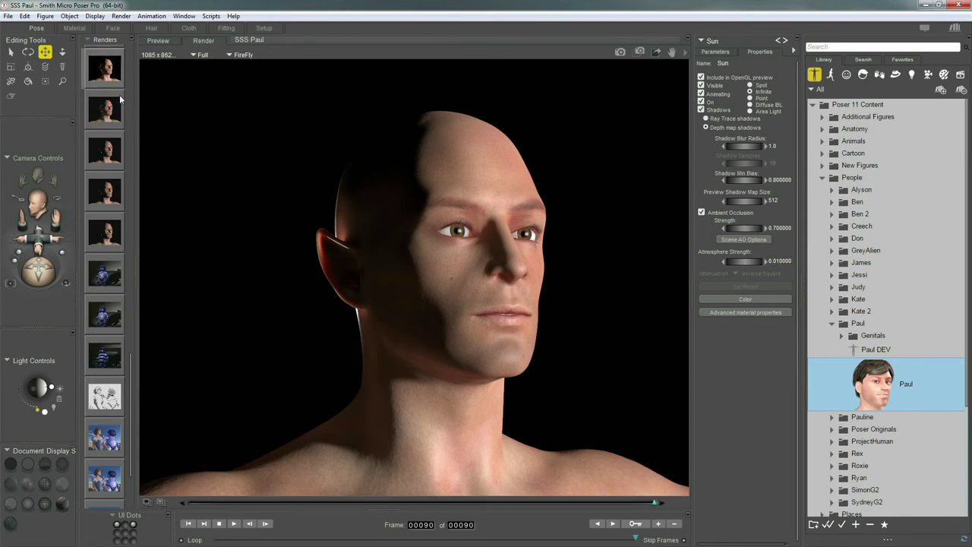
Set the second saved render as compare image and wipe it against the latest indirect-light render.
right_click(102, 112)
click(133, 142)
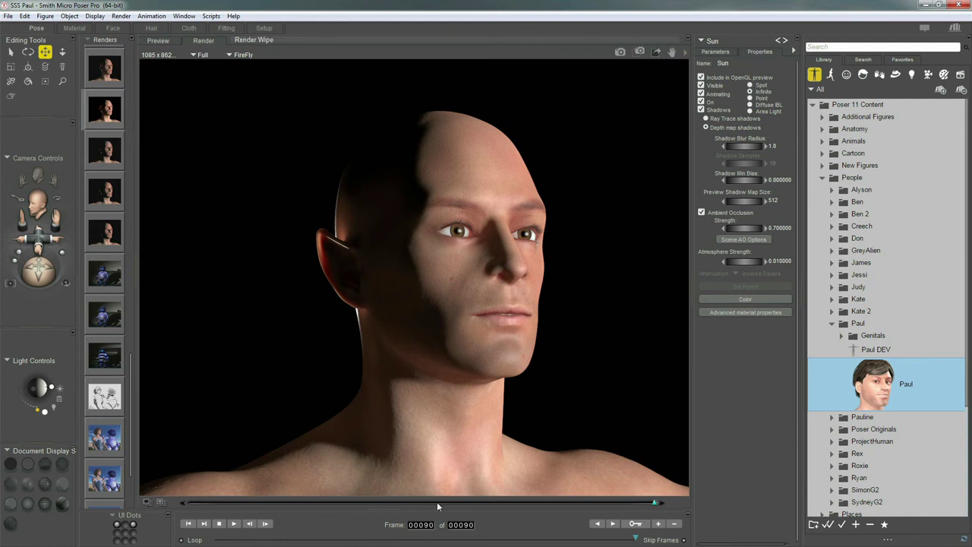
mouse_move(437, 502)
mouse_down()
mouse_move(309, 491)
mouse_move(629, 475)
mouse_move(282, 462)
mouse_move(688, 437)
mouse_up()
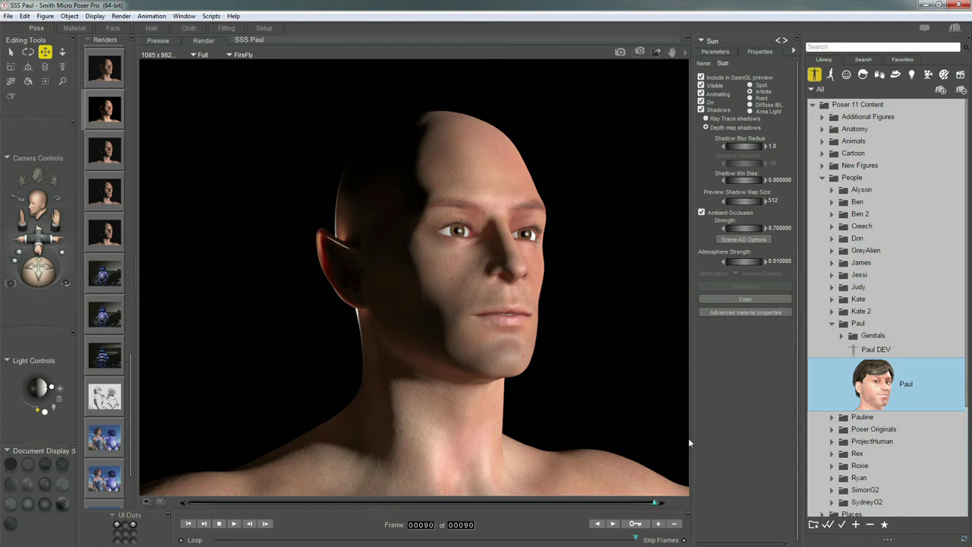